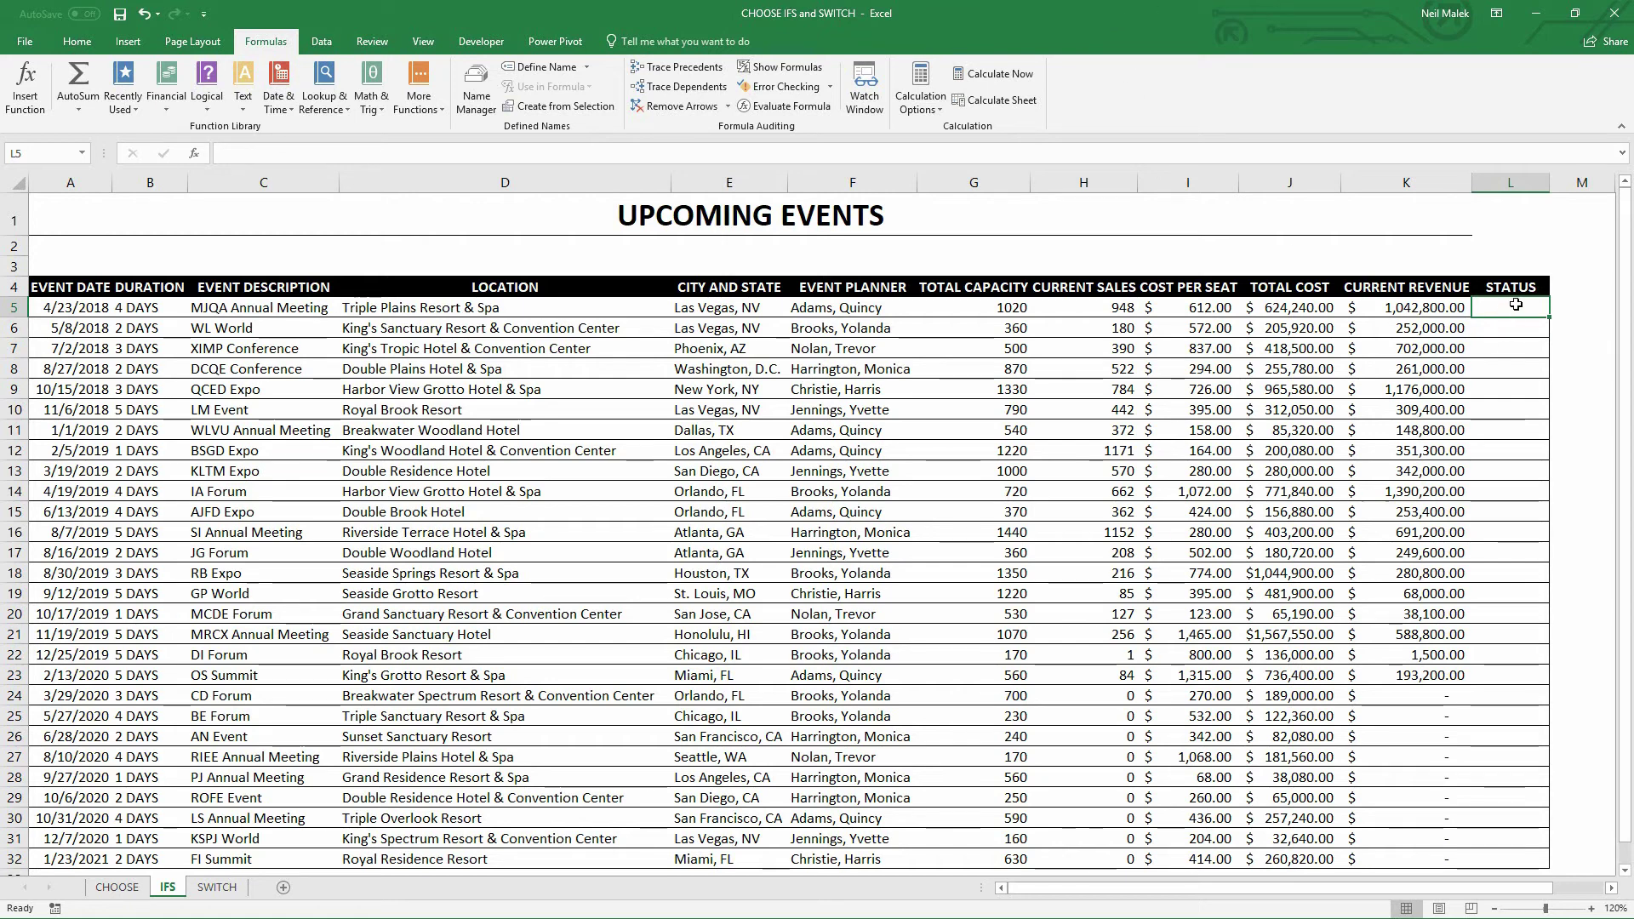
Review the table by selecting the STATUS column, the first two event rows, sales 390 and capacity 500
left_click(1511, 183)
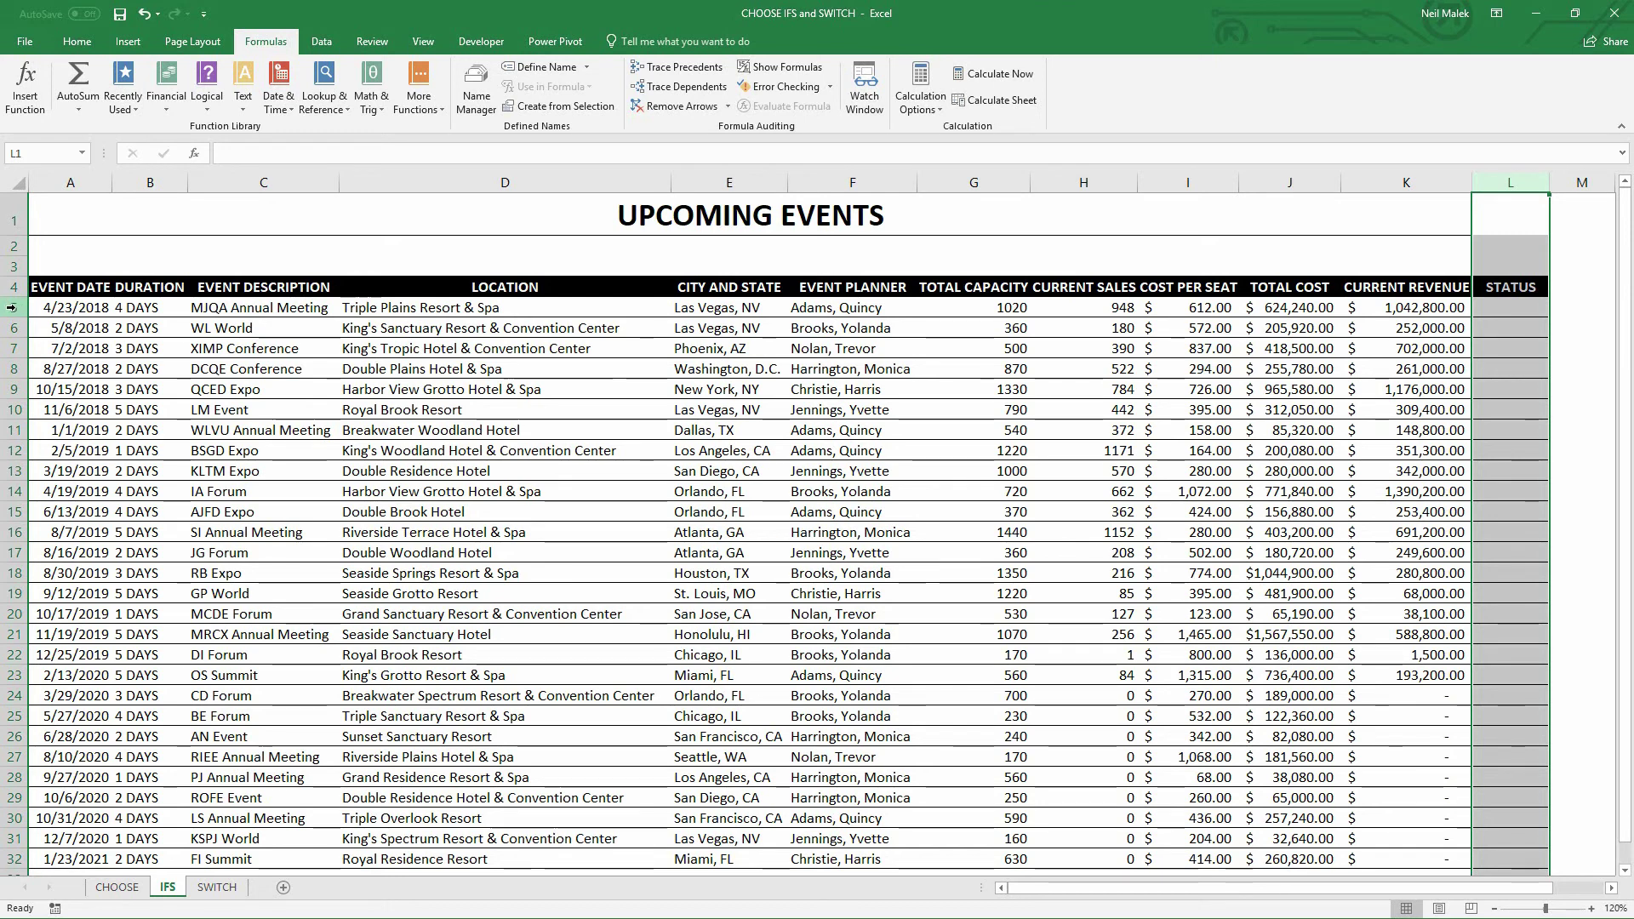
left_click_drag(18, 309, 19, 329)
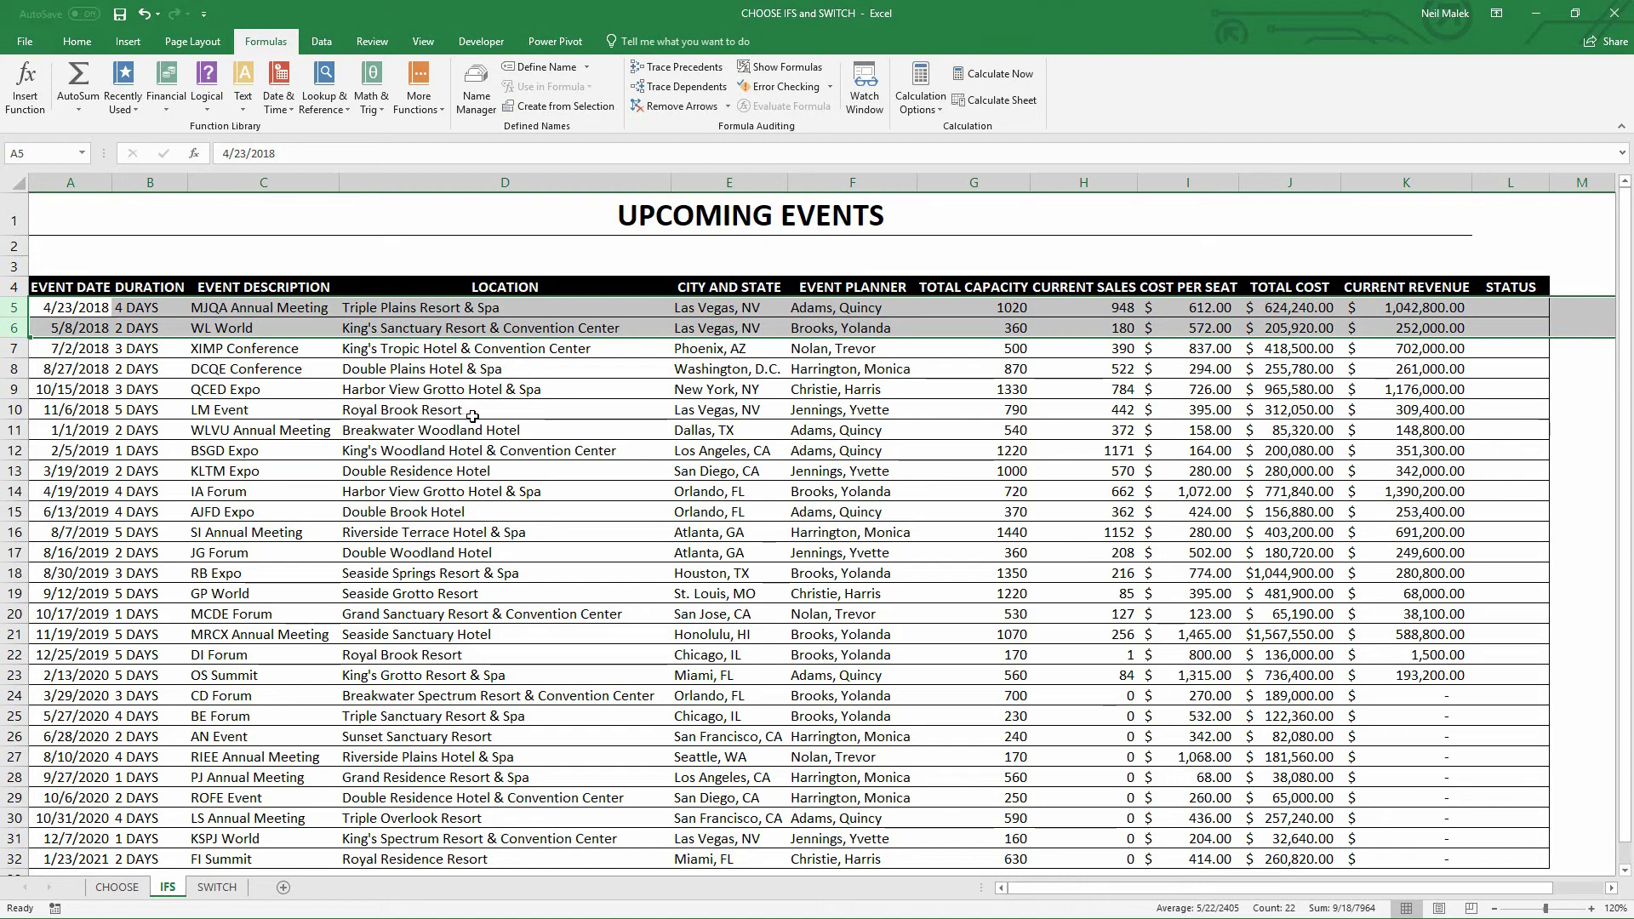
left_click(1117, 351)
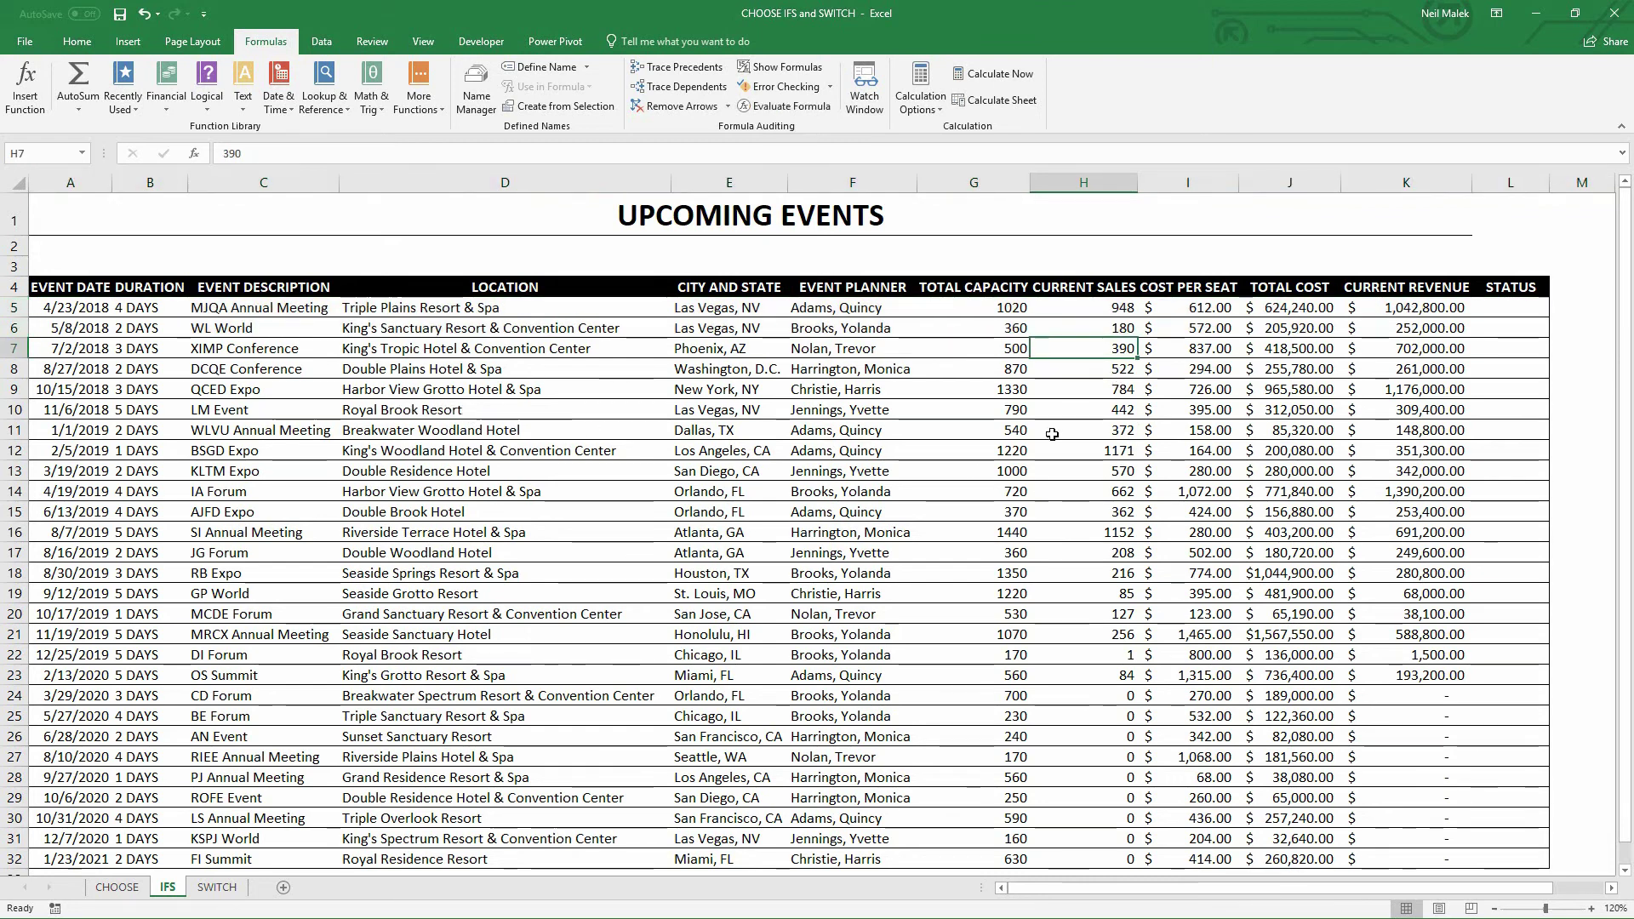
left_click(1007, 351)
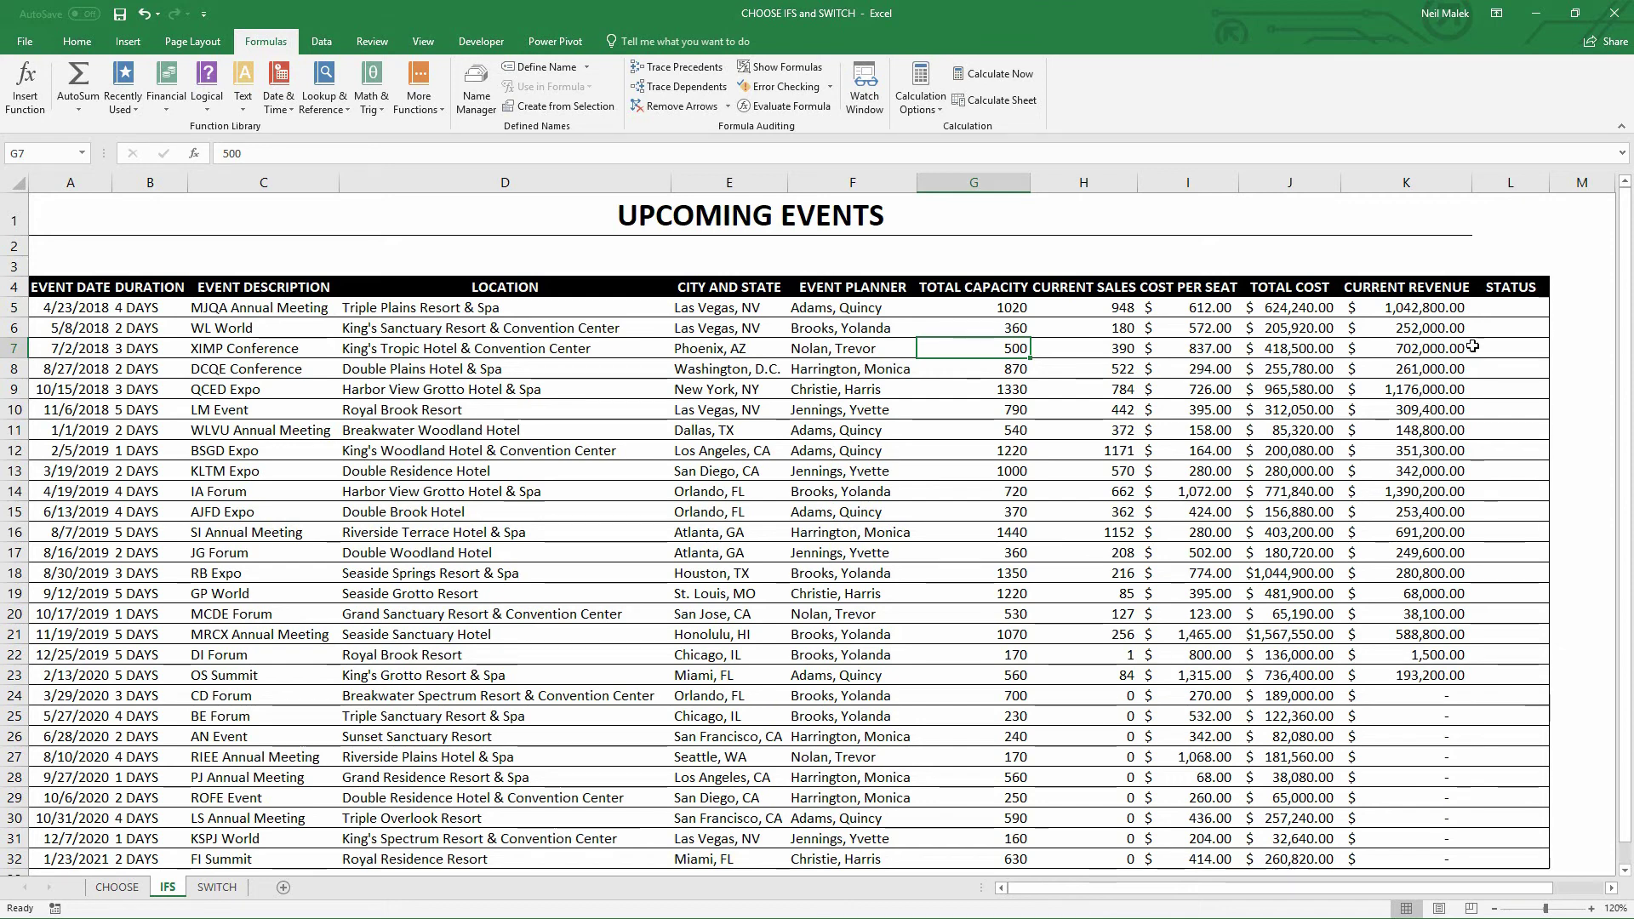
Insert an IFS function into STATUS cell L5 from the Logical functions list
left_click(1494, 312)
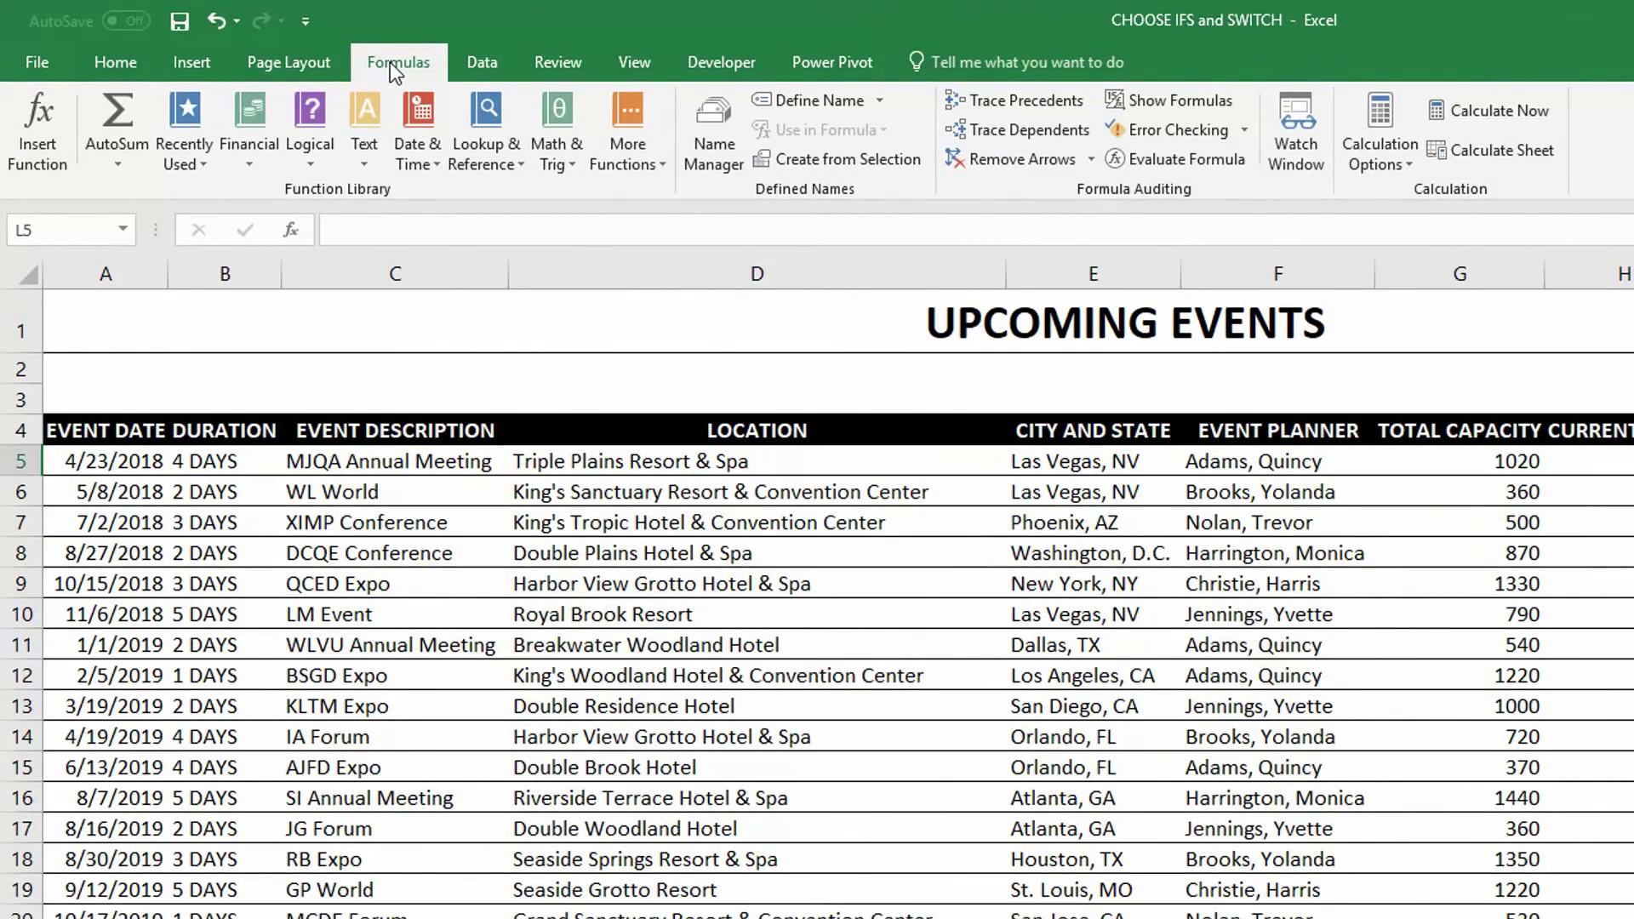
left_click(317, 136)
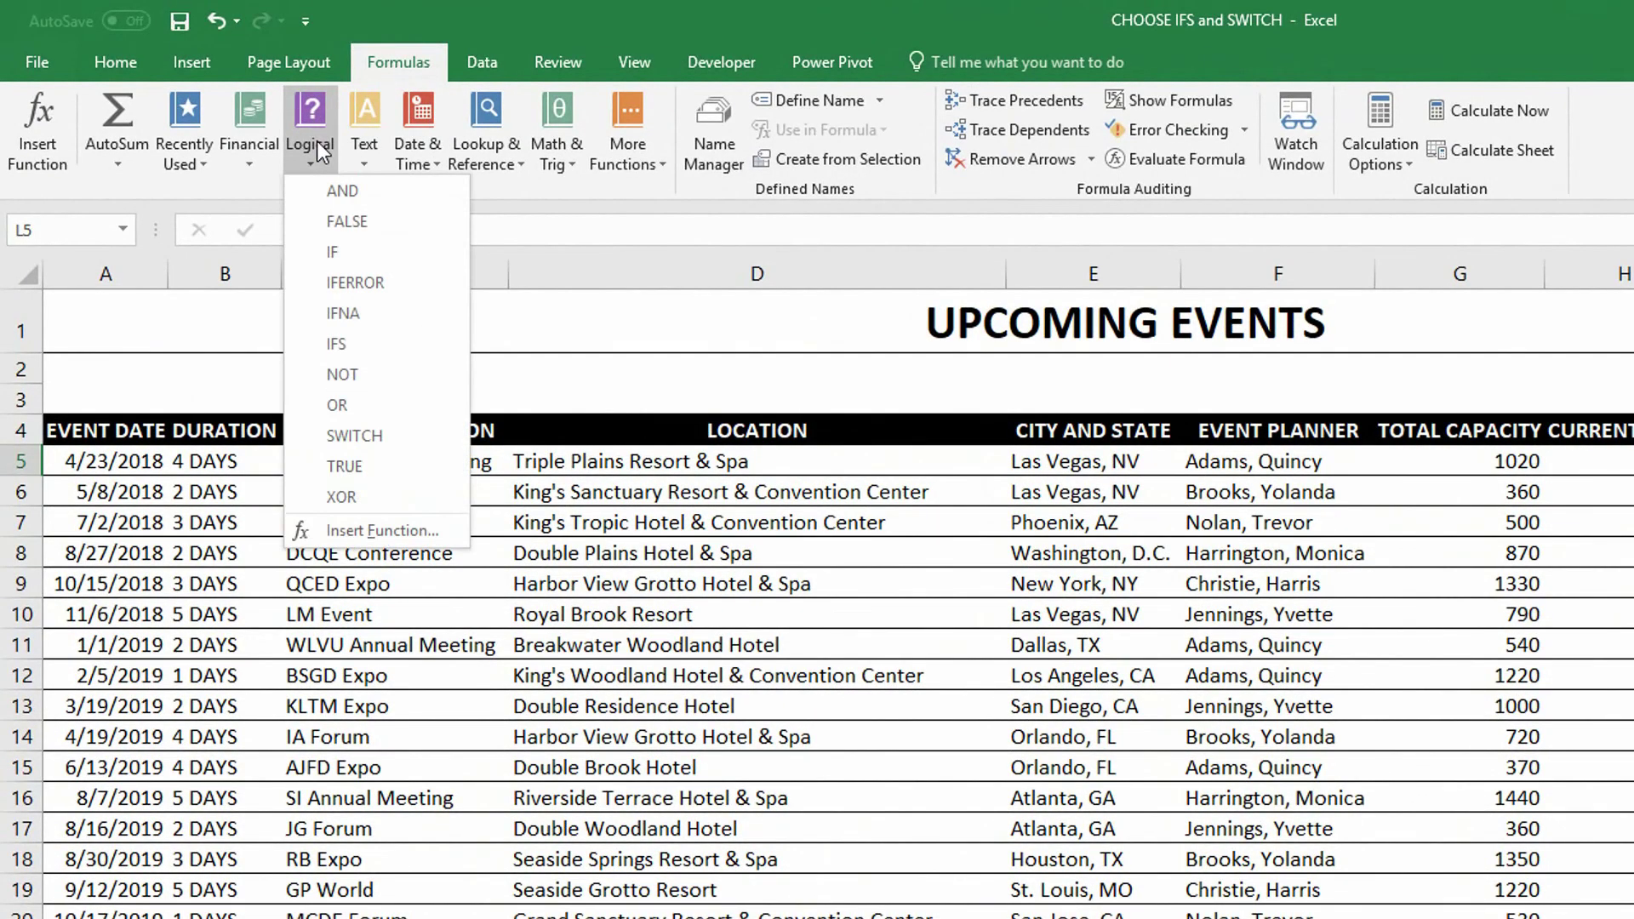
left_click(392, 343)
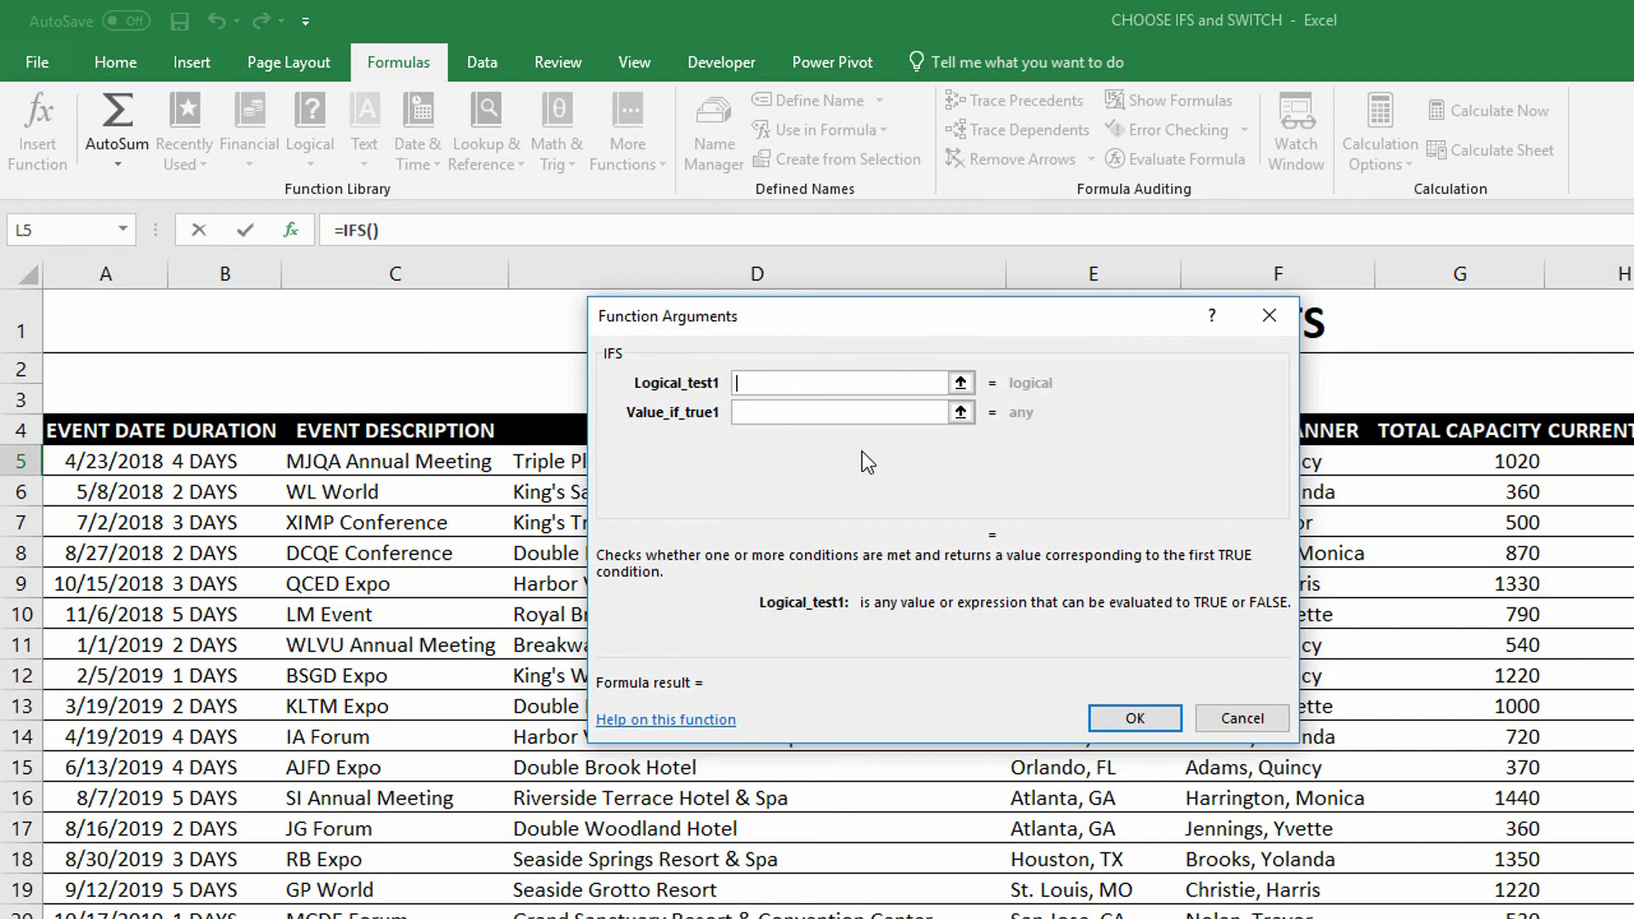
Enter A5<=TODAY()+60 as the IFS formula's first logical test
left_click_drag(935, 317, 1221, 522)
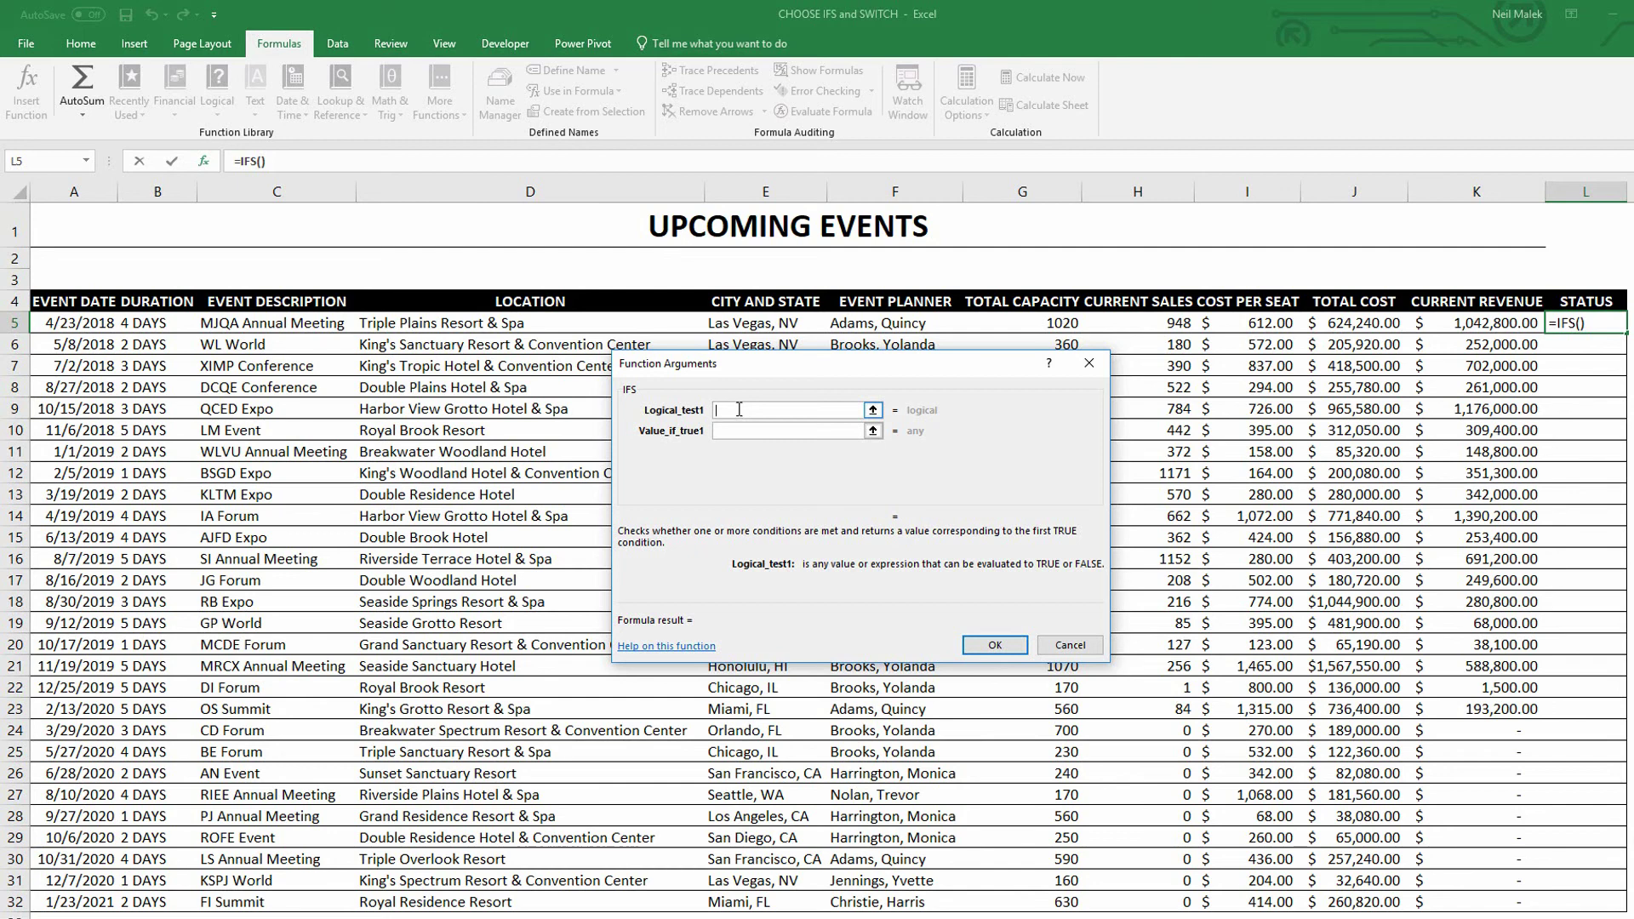
left_click(82, 321)
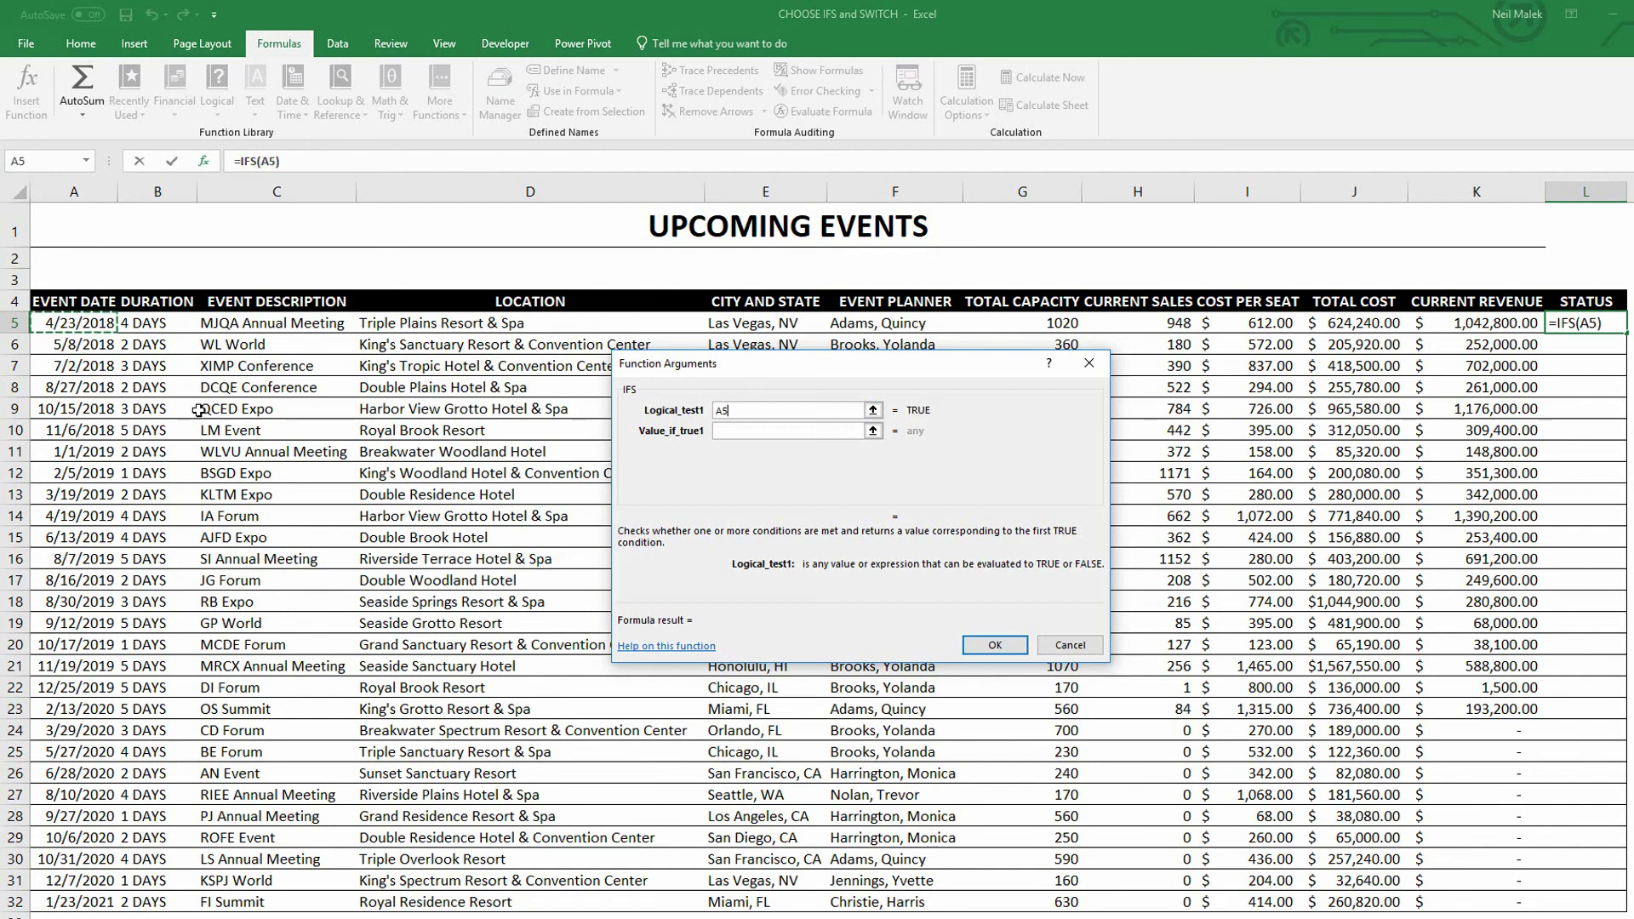
type("<=t")
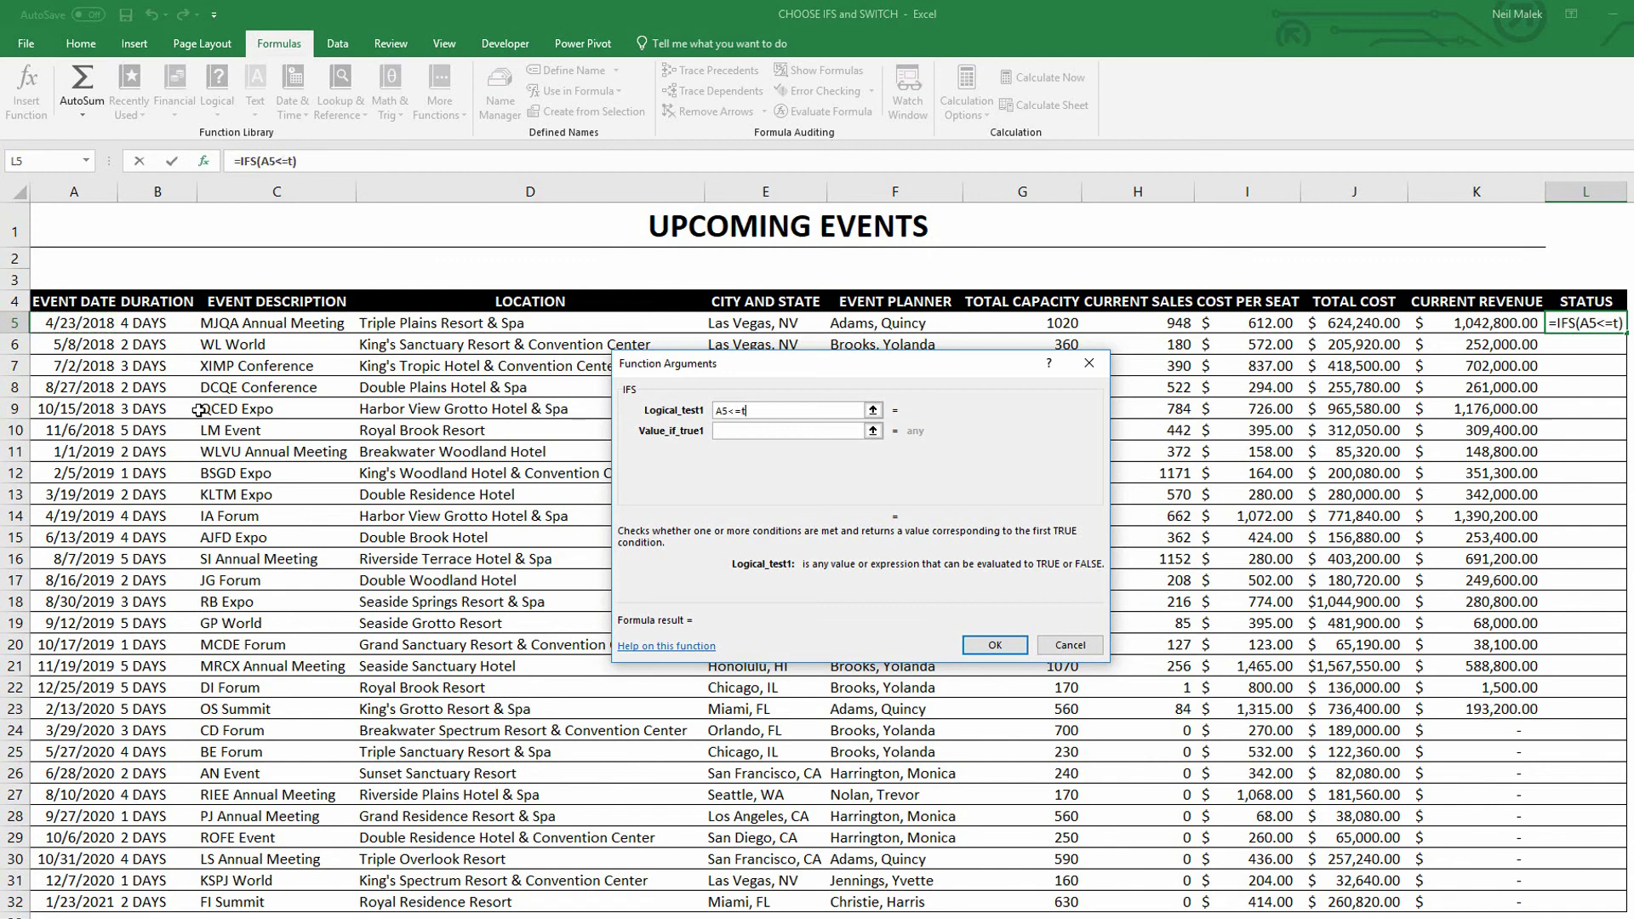
key("Caps_Lock")
type("TODAY()+")
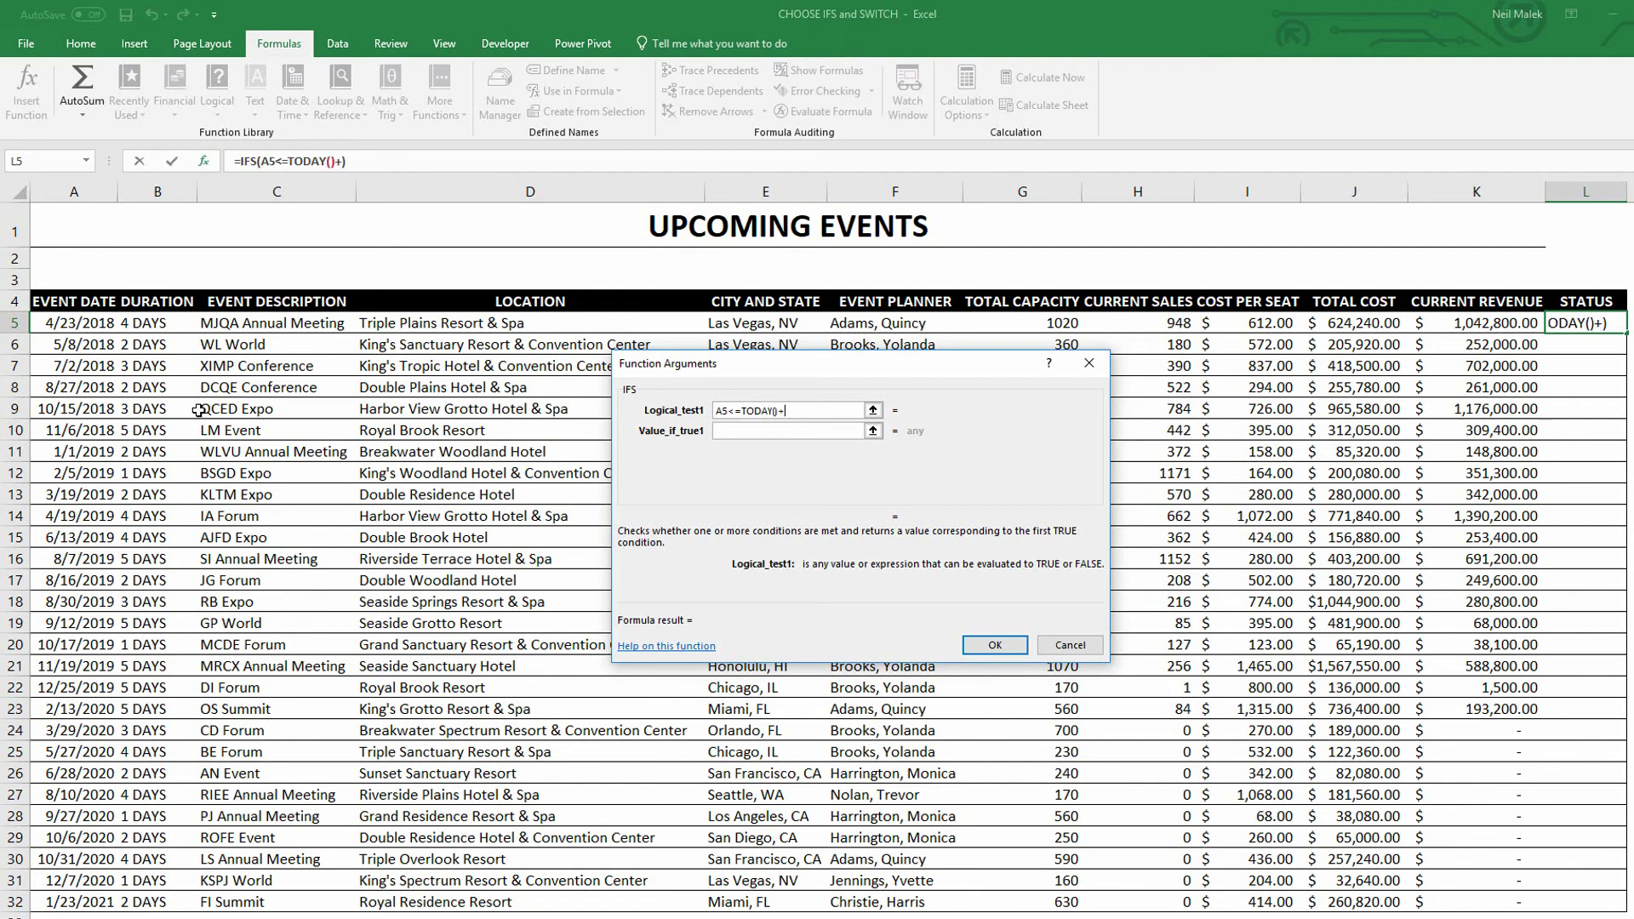
type("60")
Set the first test's result to "Locked", fixing a typo along the way
left_click(777, 433)
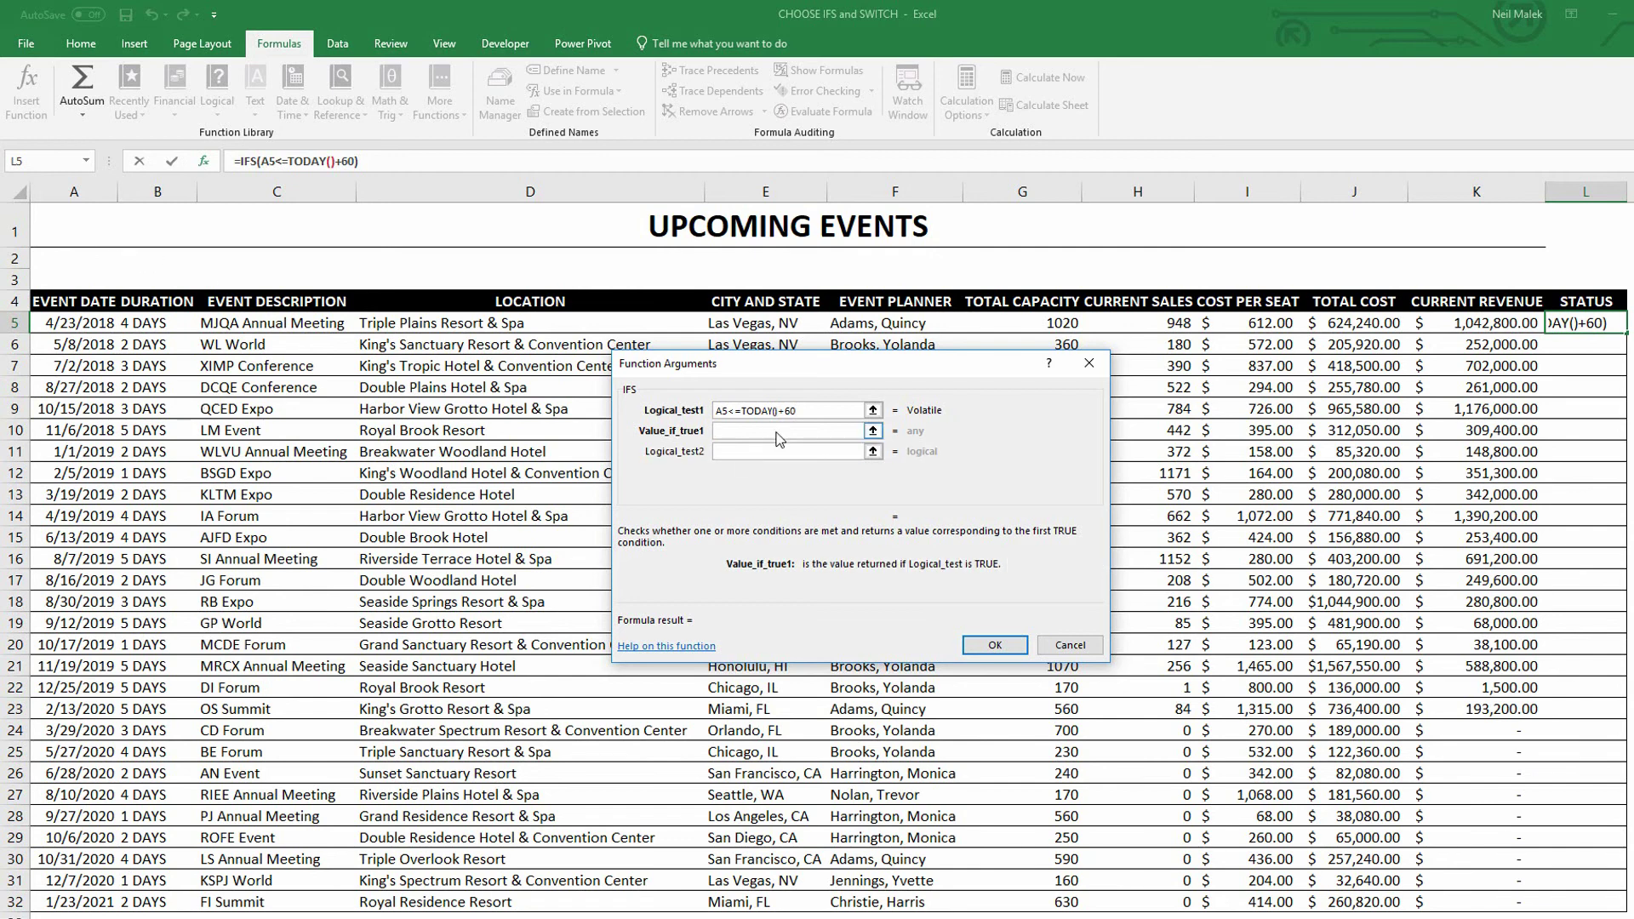
type("\"LAST")
key("BackSpace")
key("BackSpace")
key("BackSpace")
key("BackSpace")
key("Caps_Lock")
type("L")
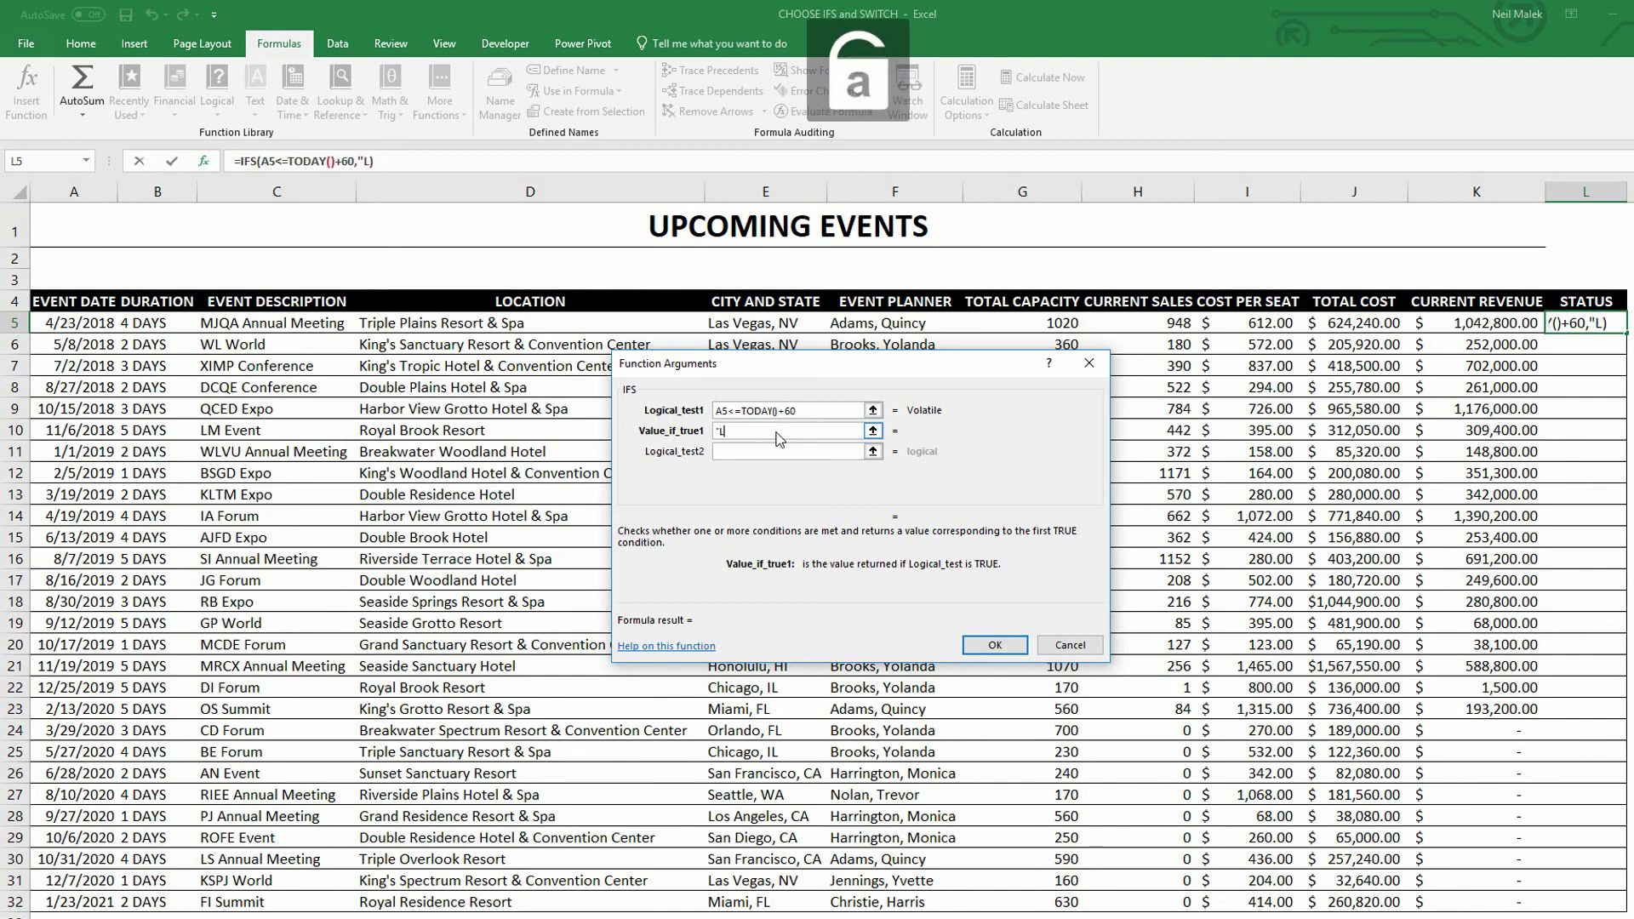
type("ocked\"")
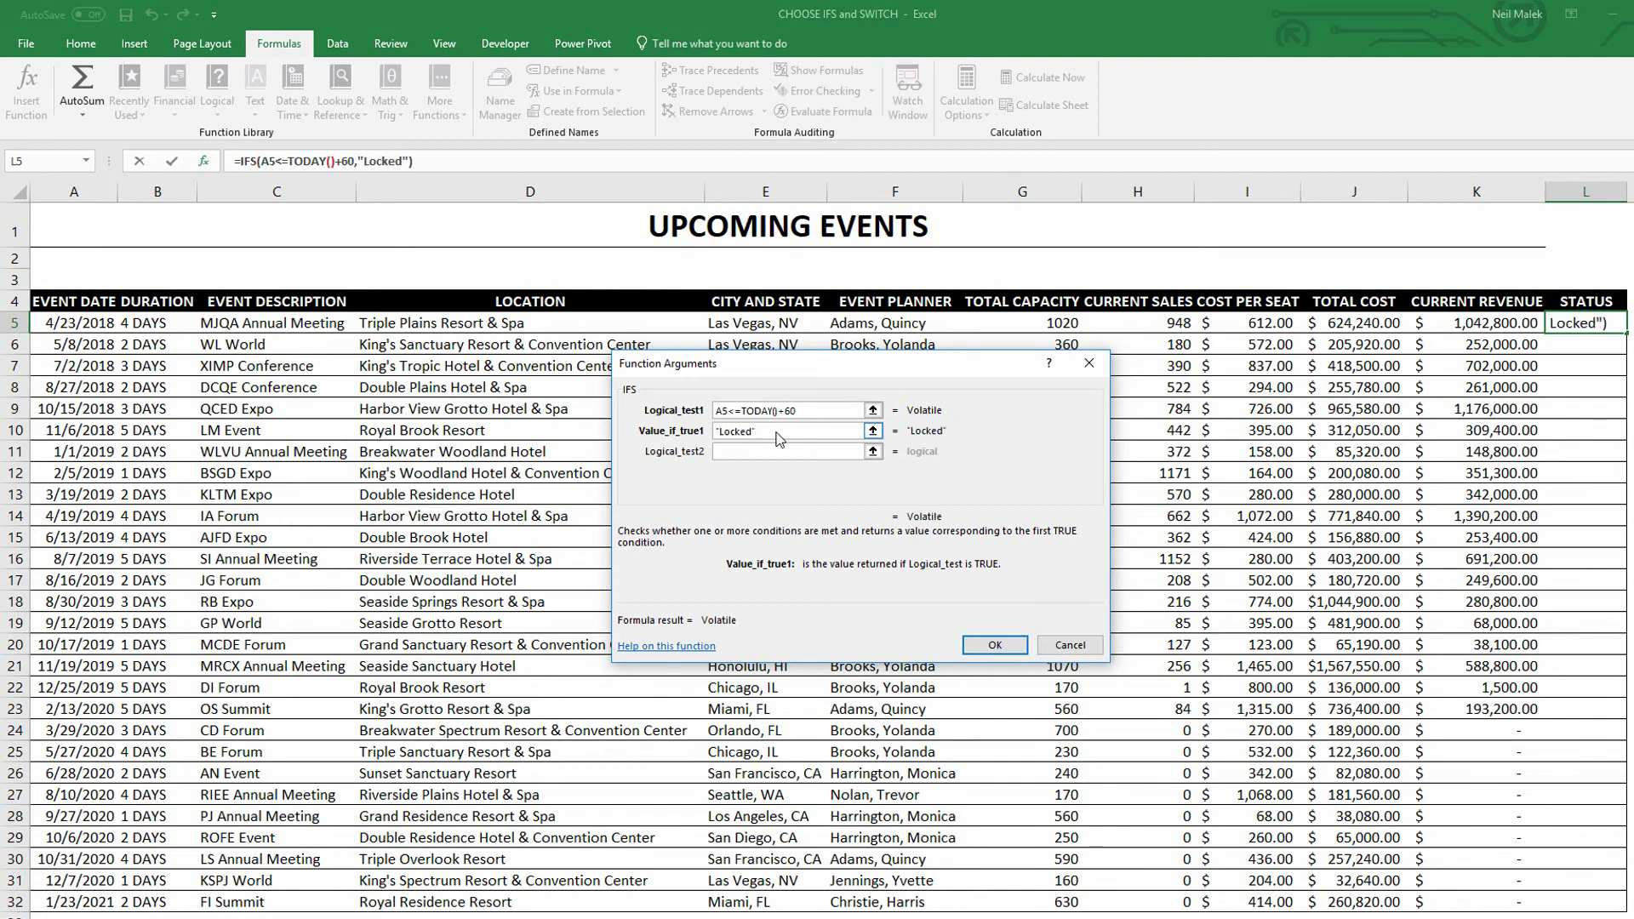
key("Tab")
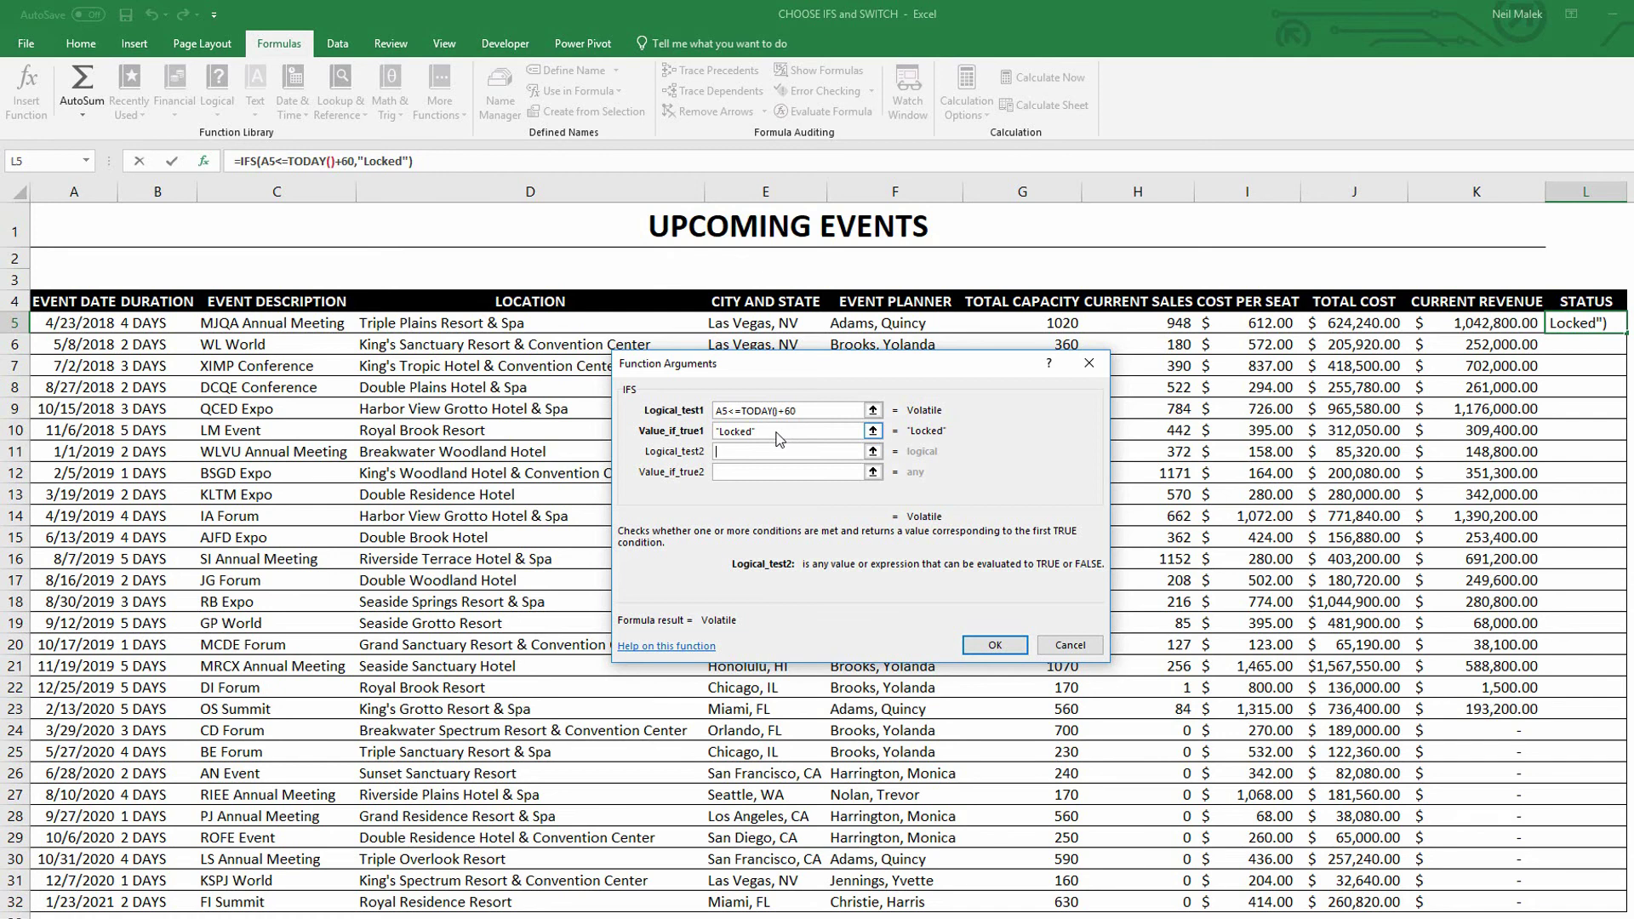
Add the second test YEAR(A5)>=2020 with the result "Future"
type("YEAR(")
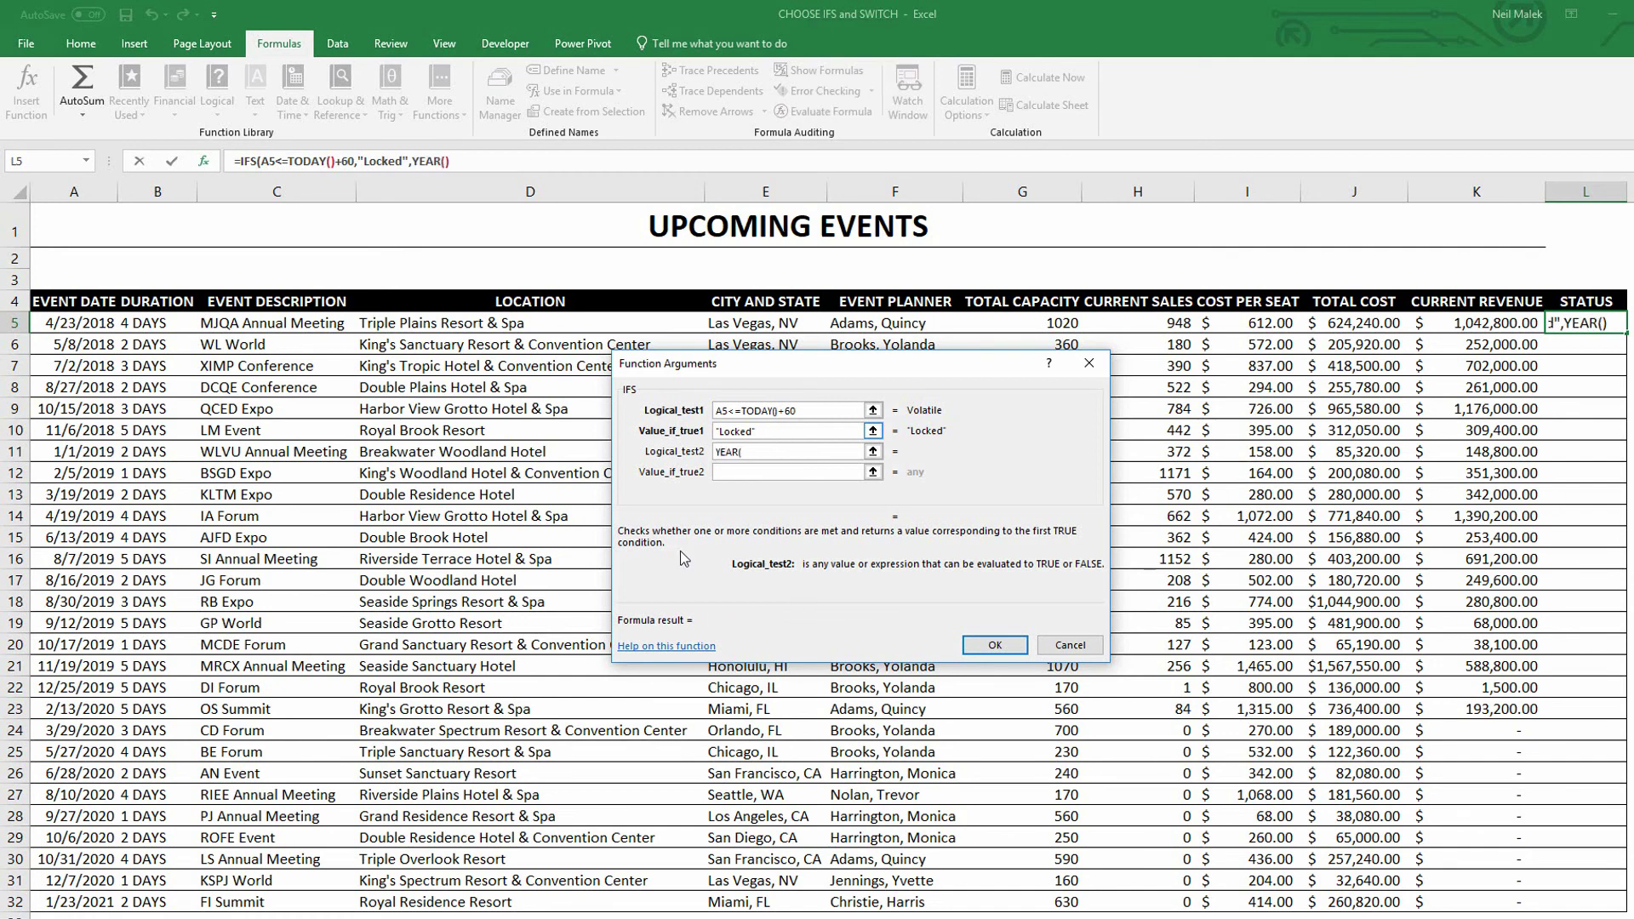
left_click(62, 327)
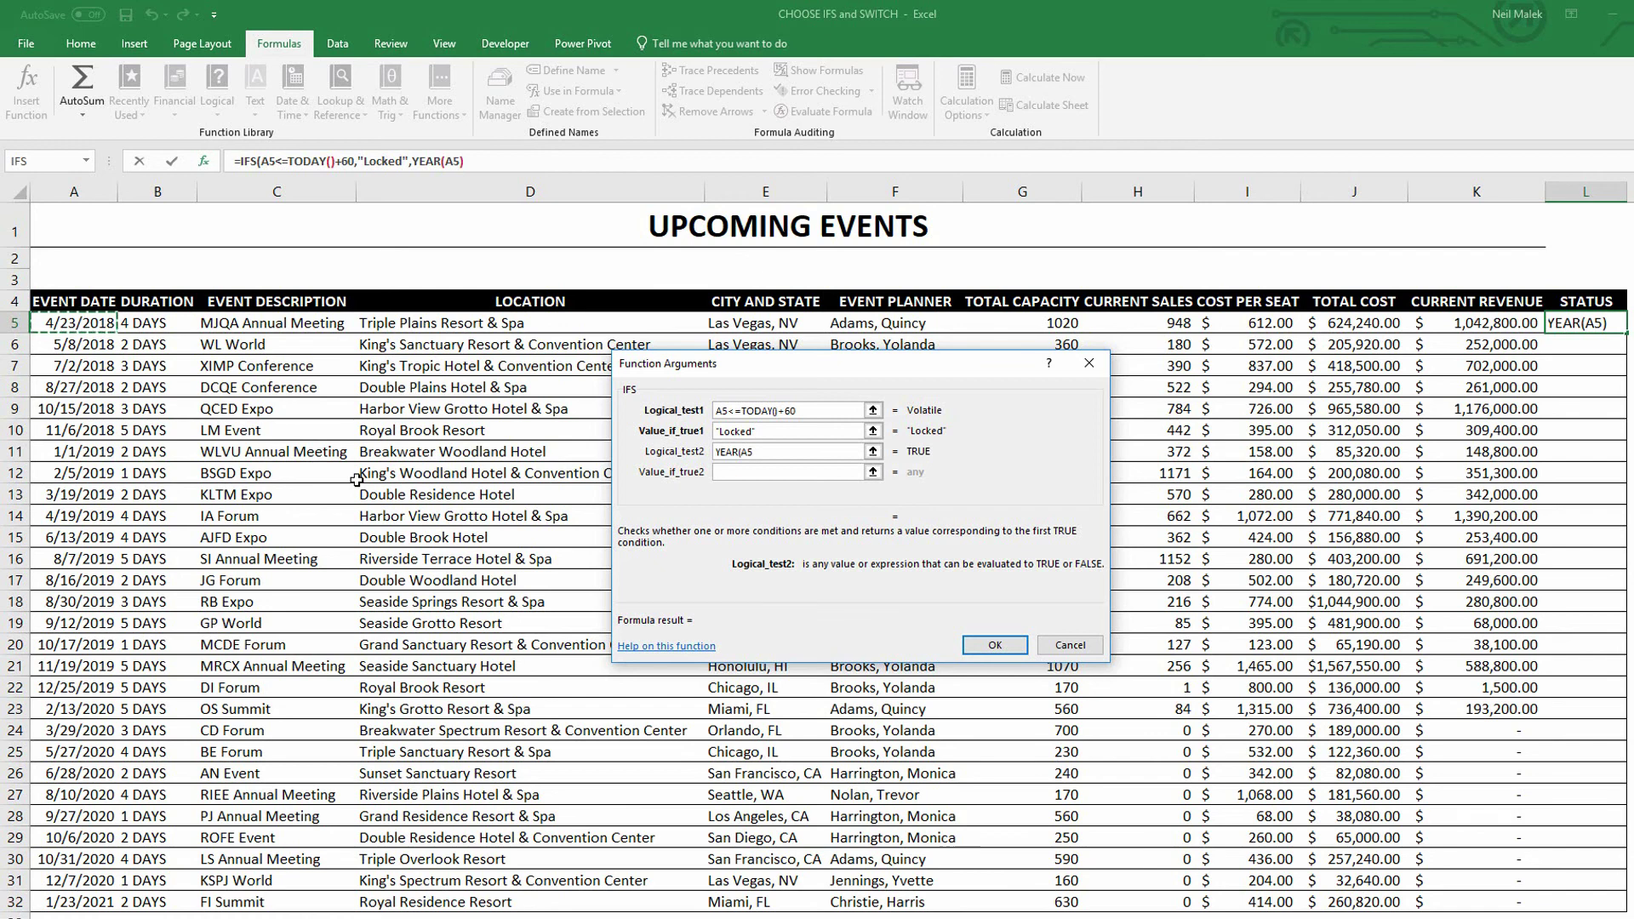
type(")")
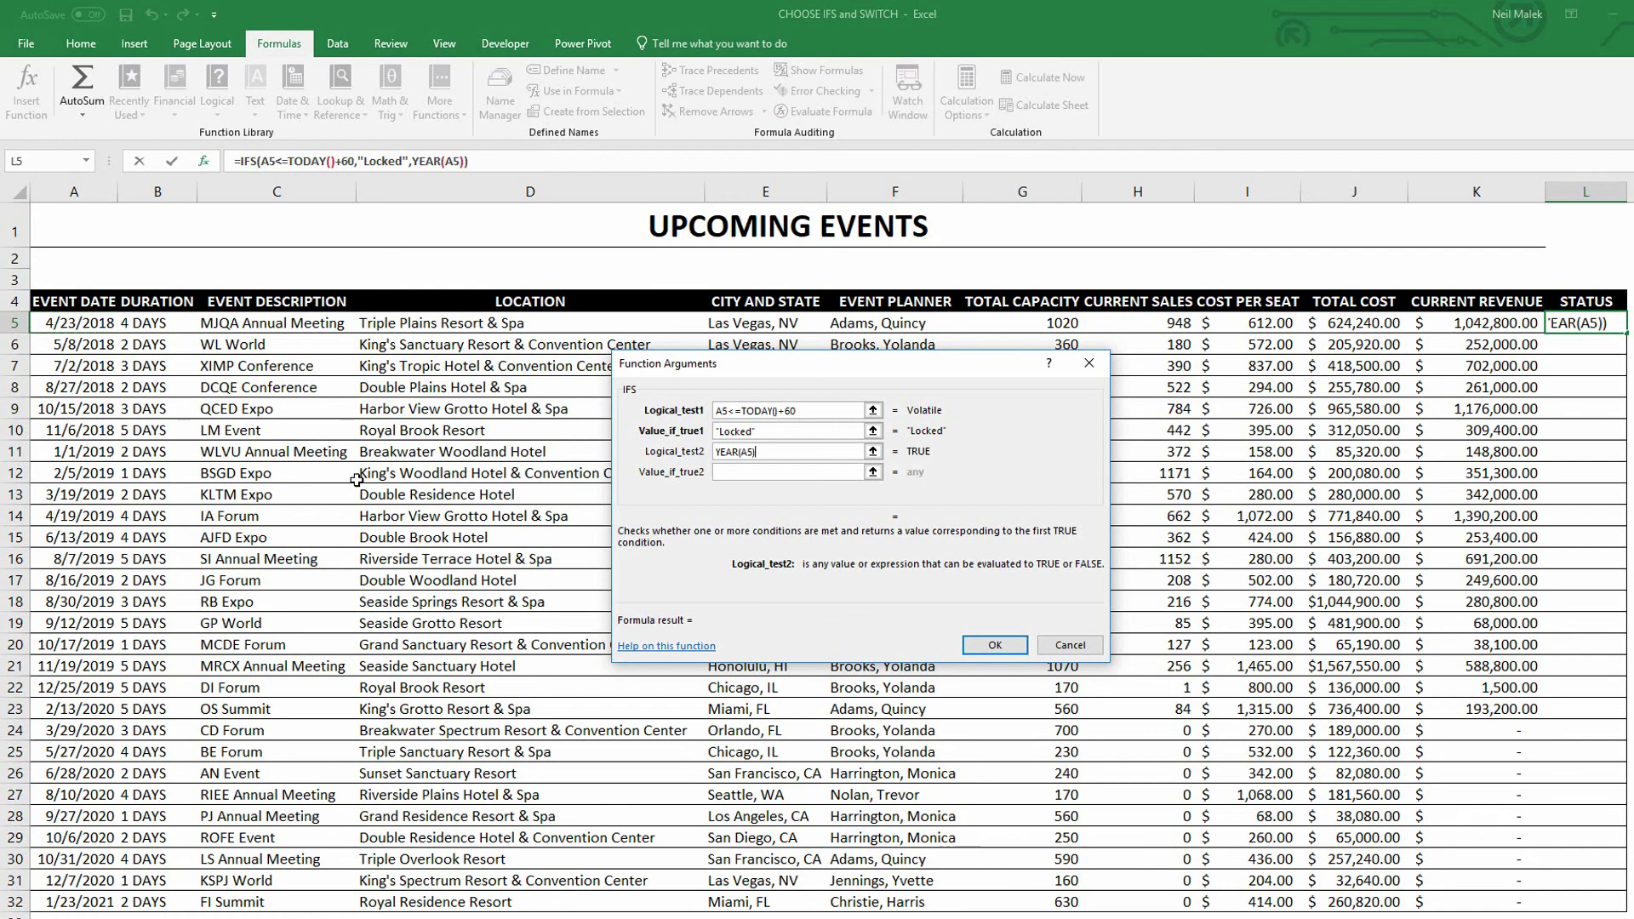
type(">=2020")
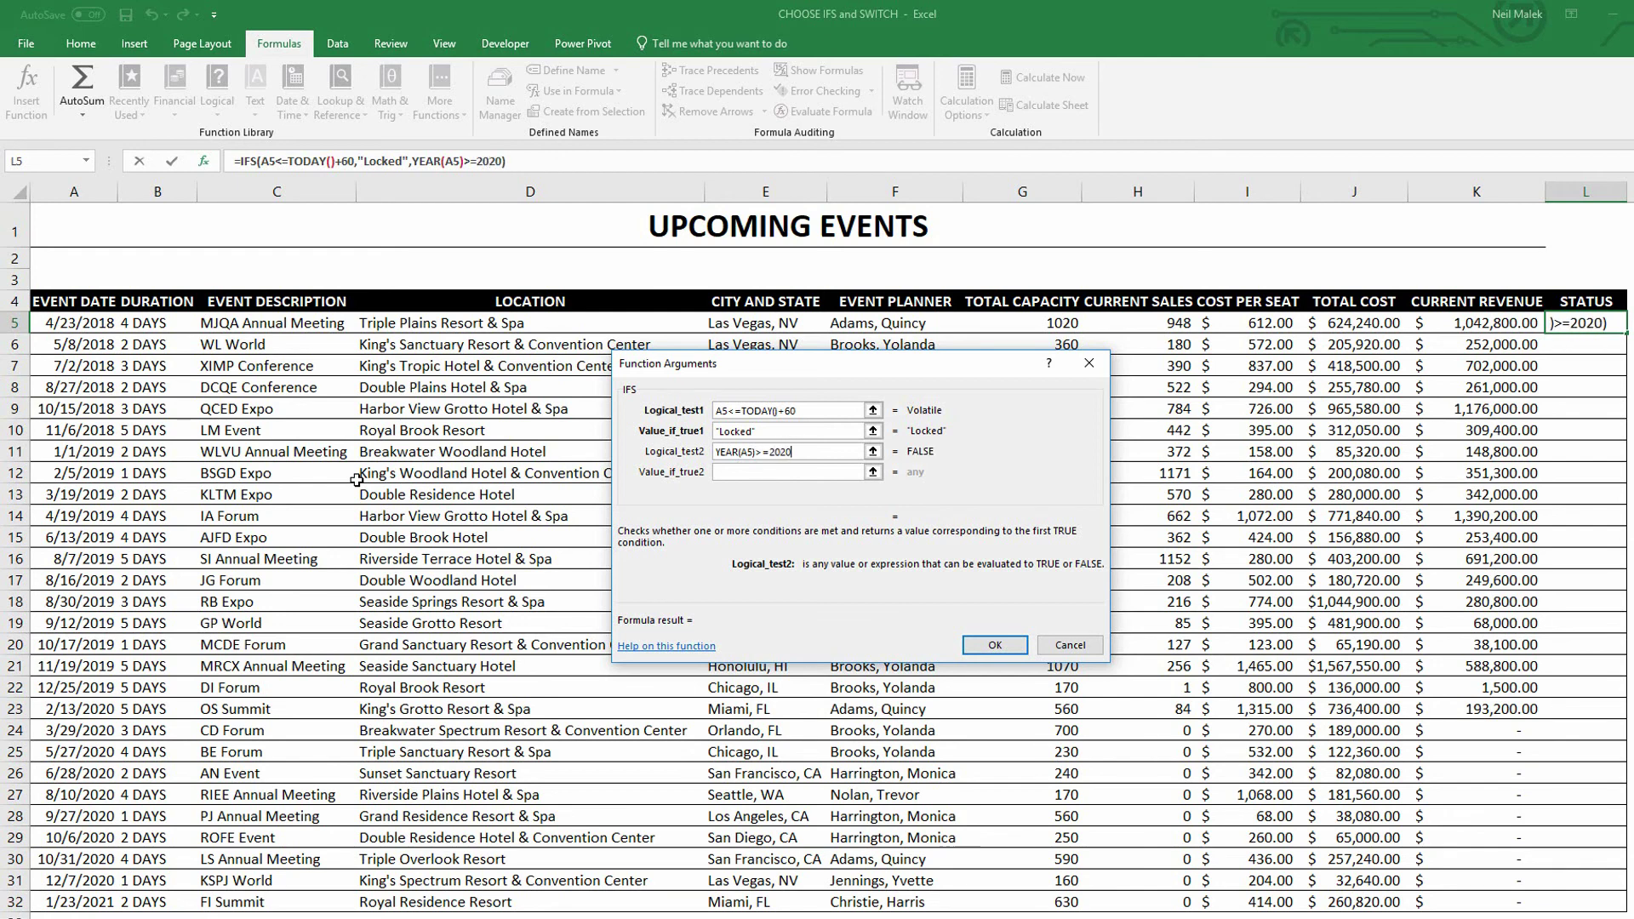
key("Tab")
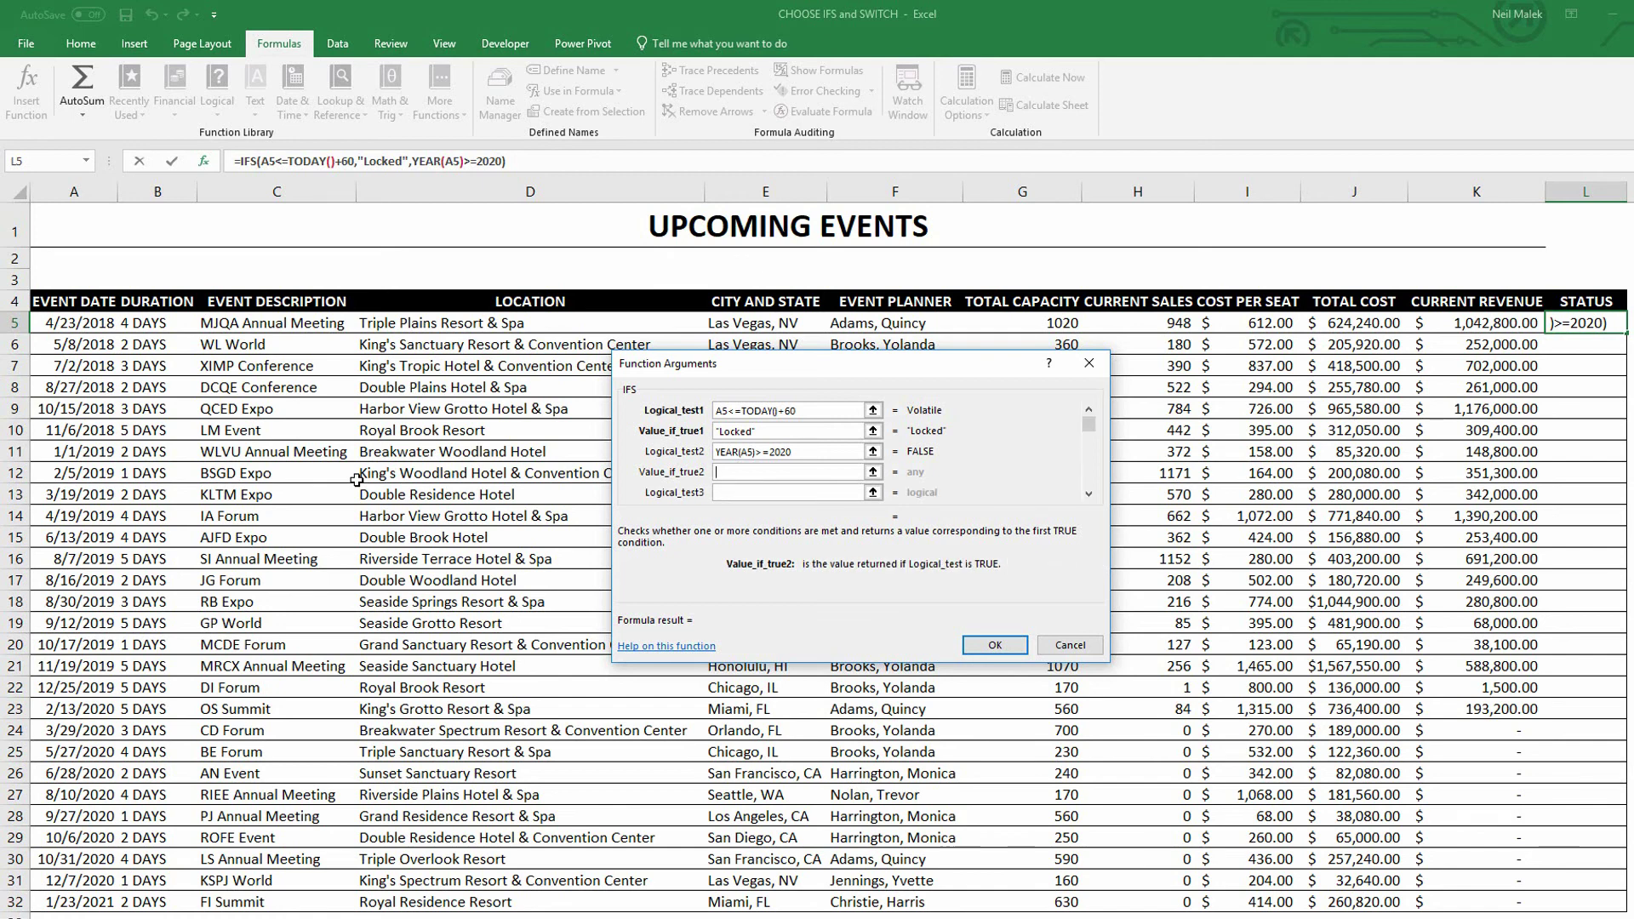
type("\"f")
key("Caps_Lock")
type("Future\"")
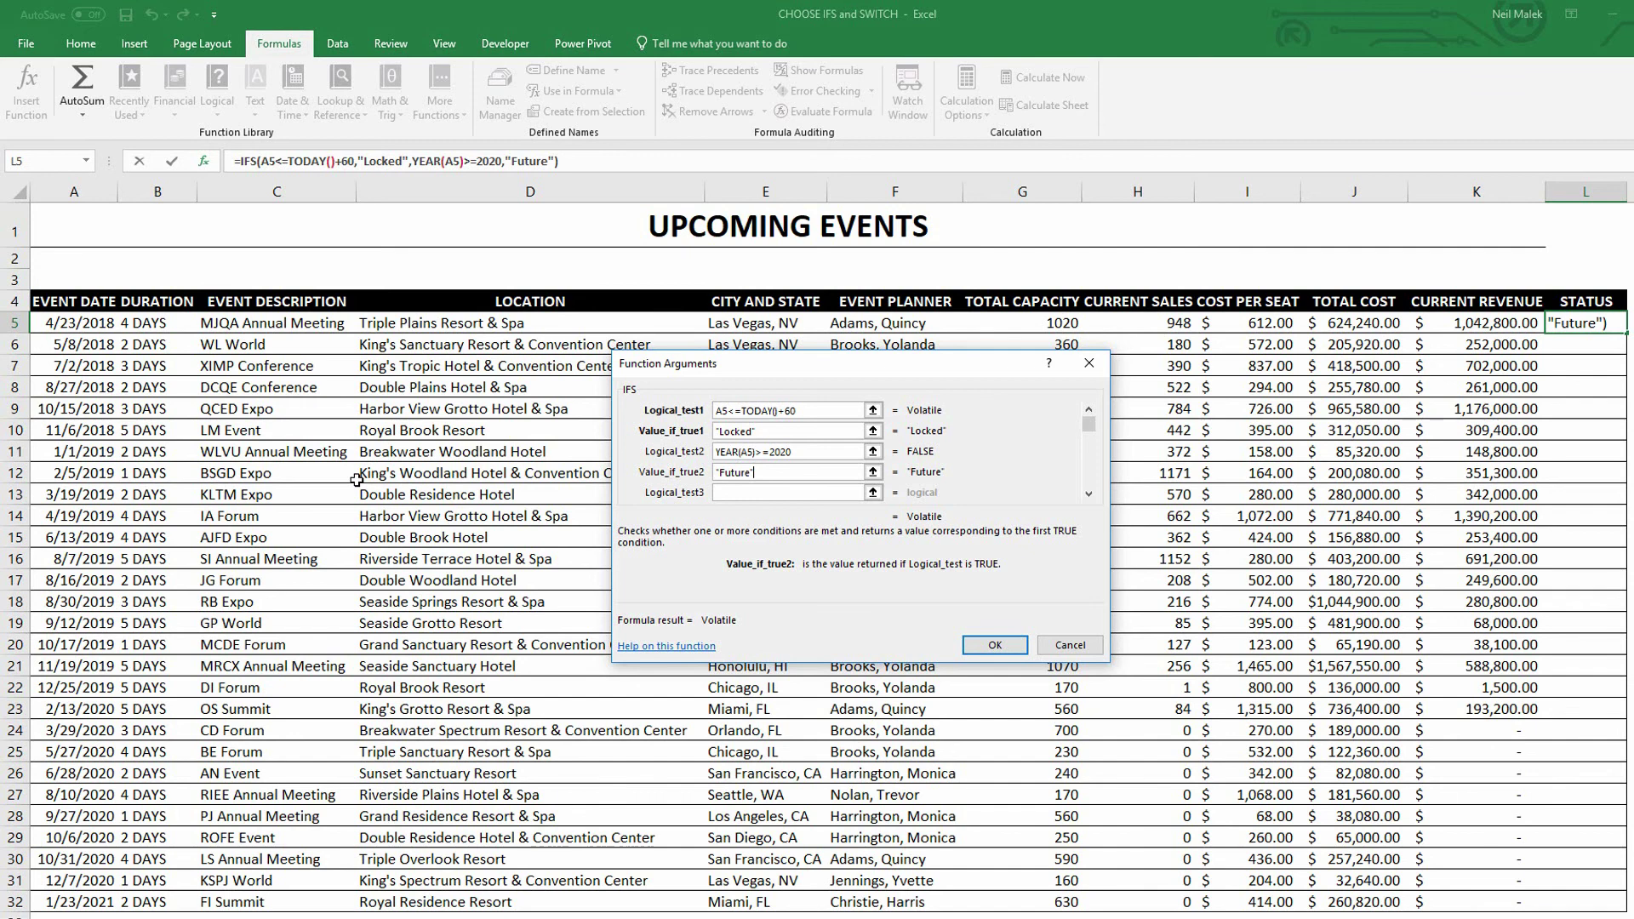
Enter K5>=J5 as the third logical test, comparing revenue to total cost
key("Tab")
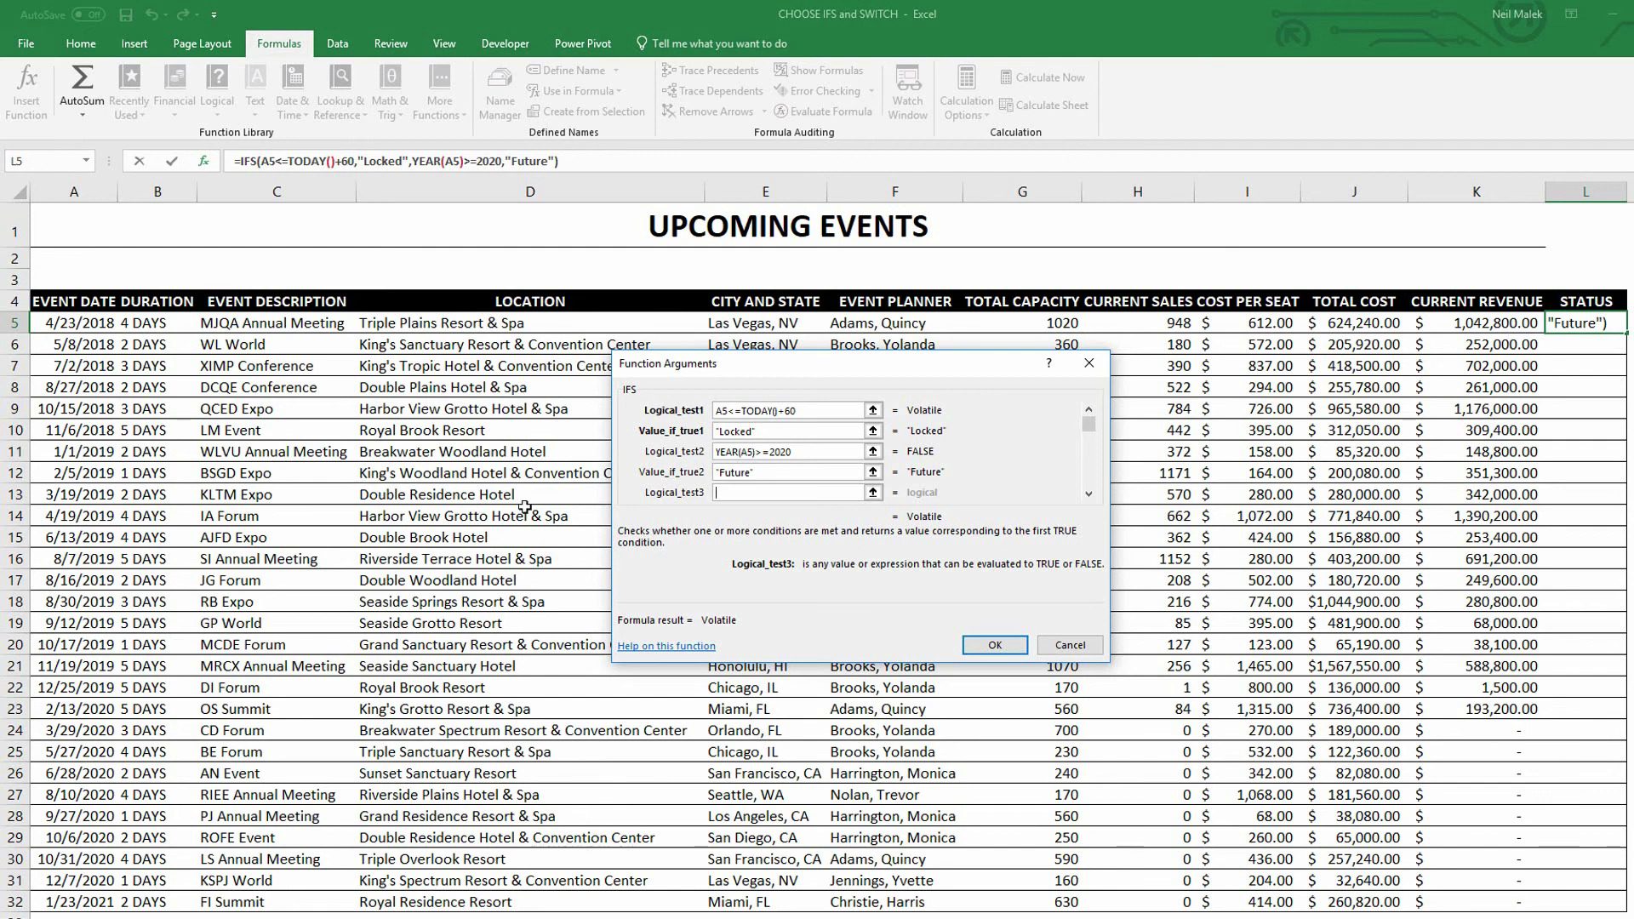
left_click(1495, 323)
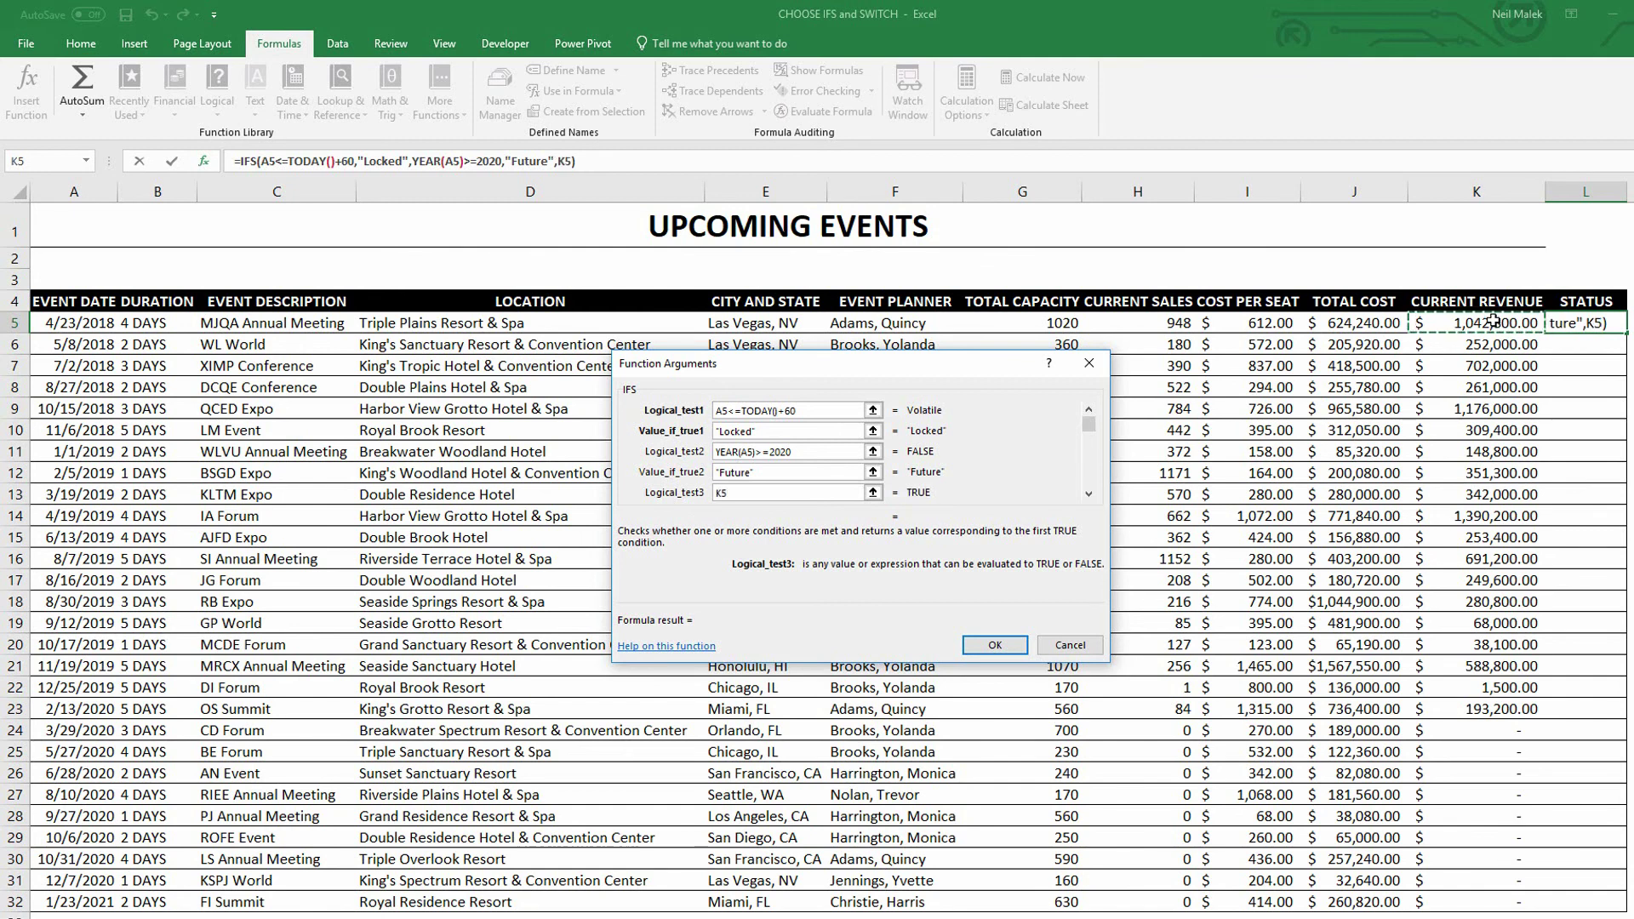
type(">=")
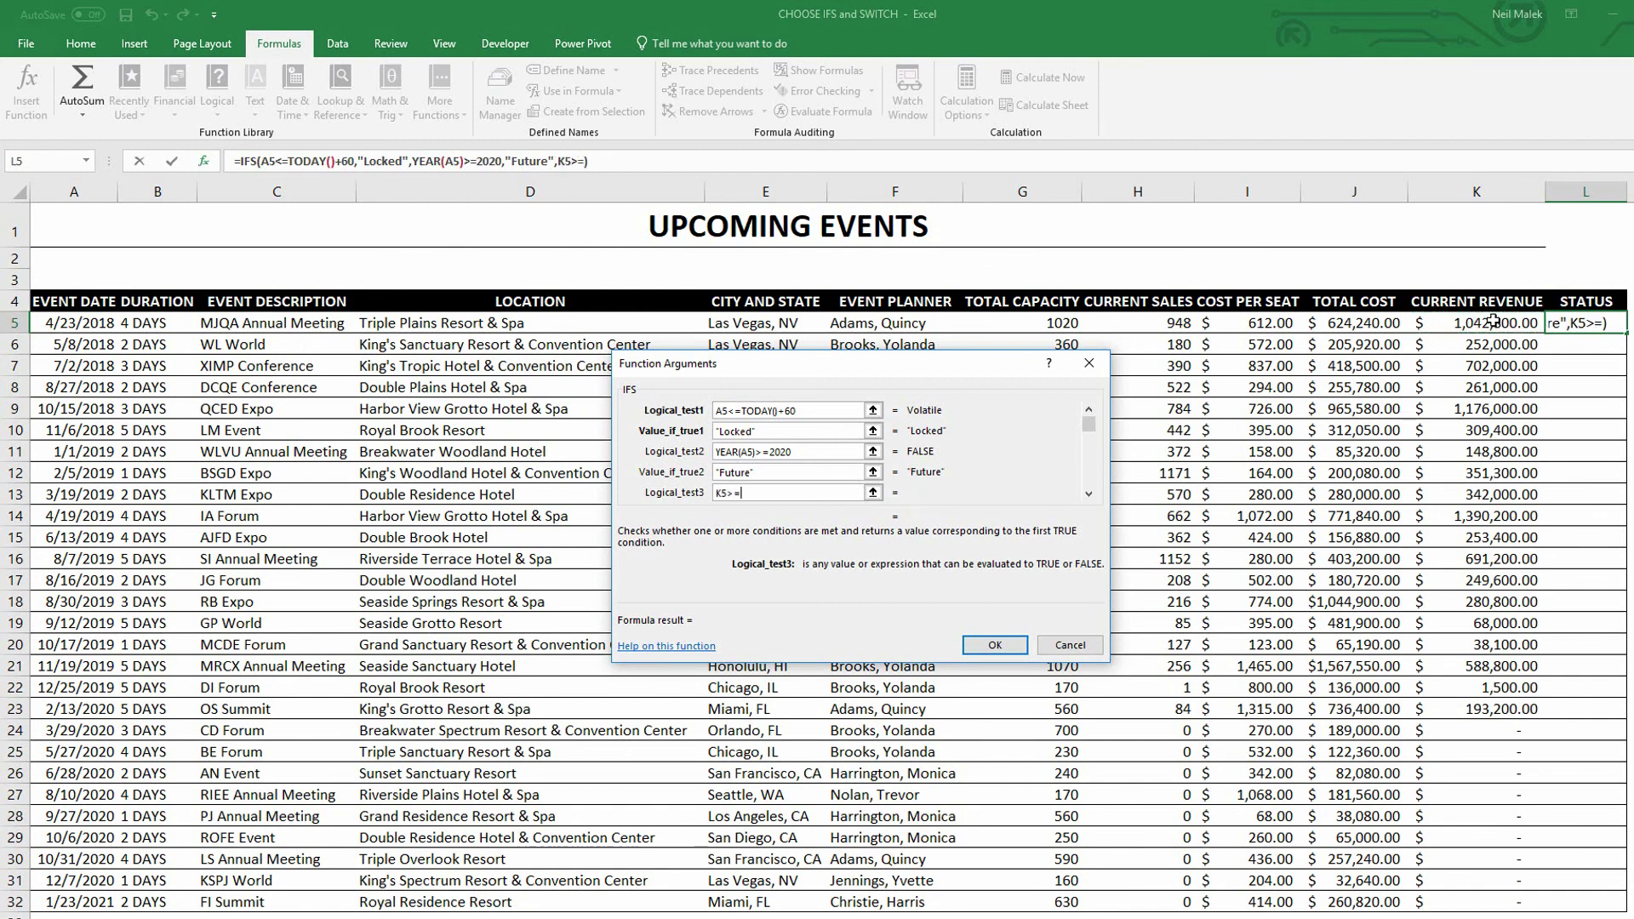
left_click(1368, 319)
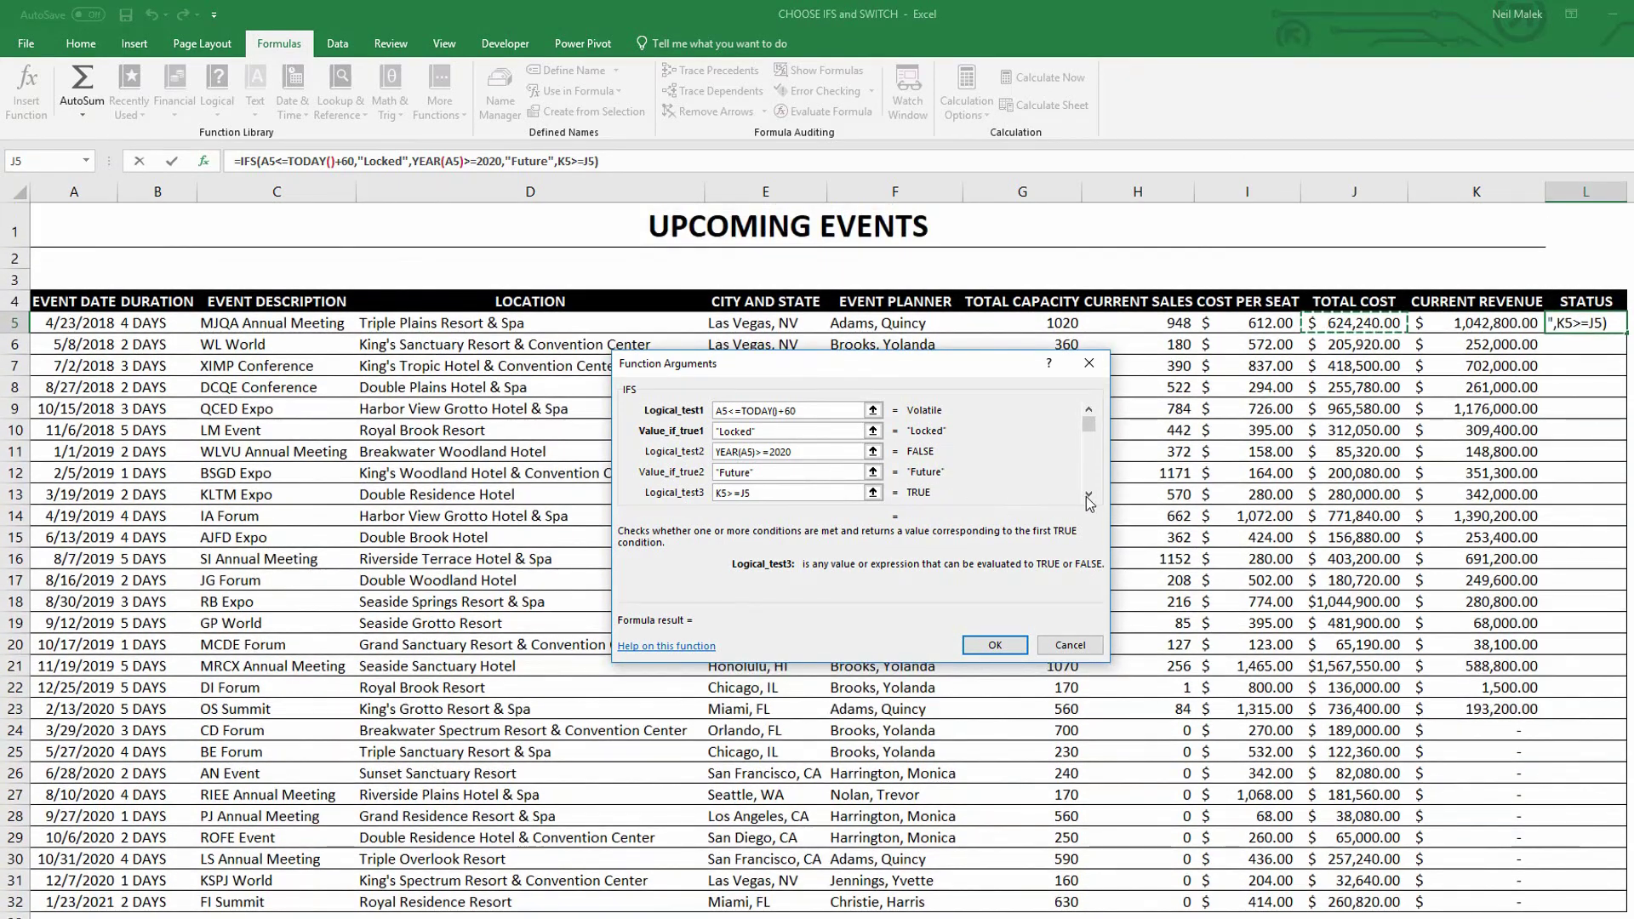
Give the third test the result "Profitable"
key("Tab")
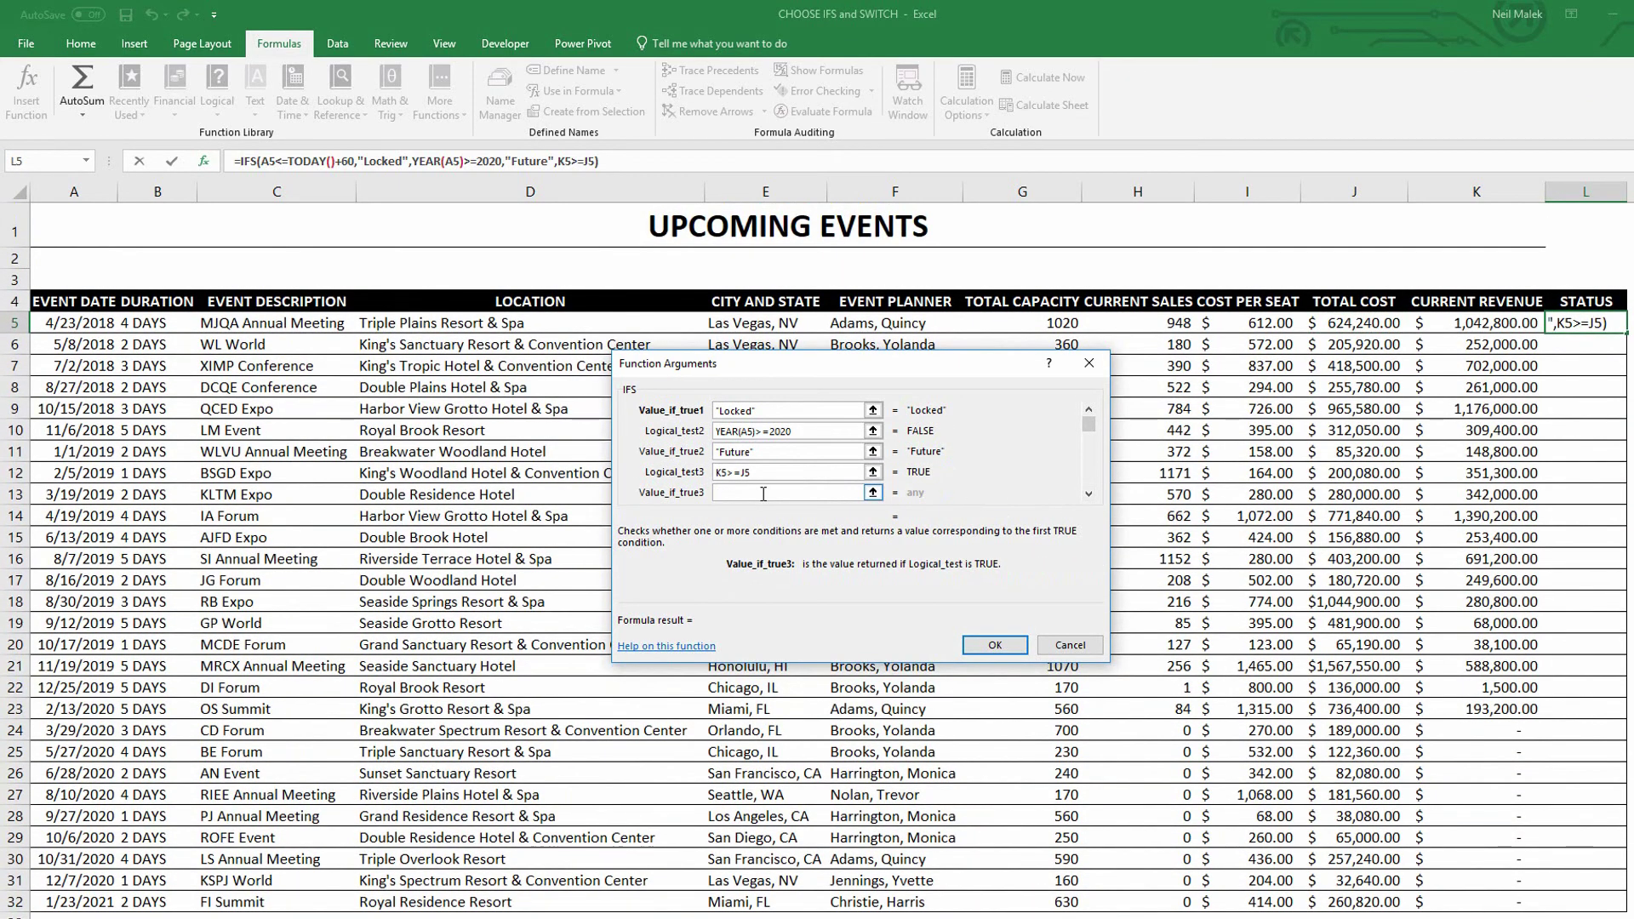
type("\"Pro")
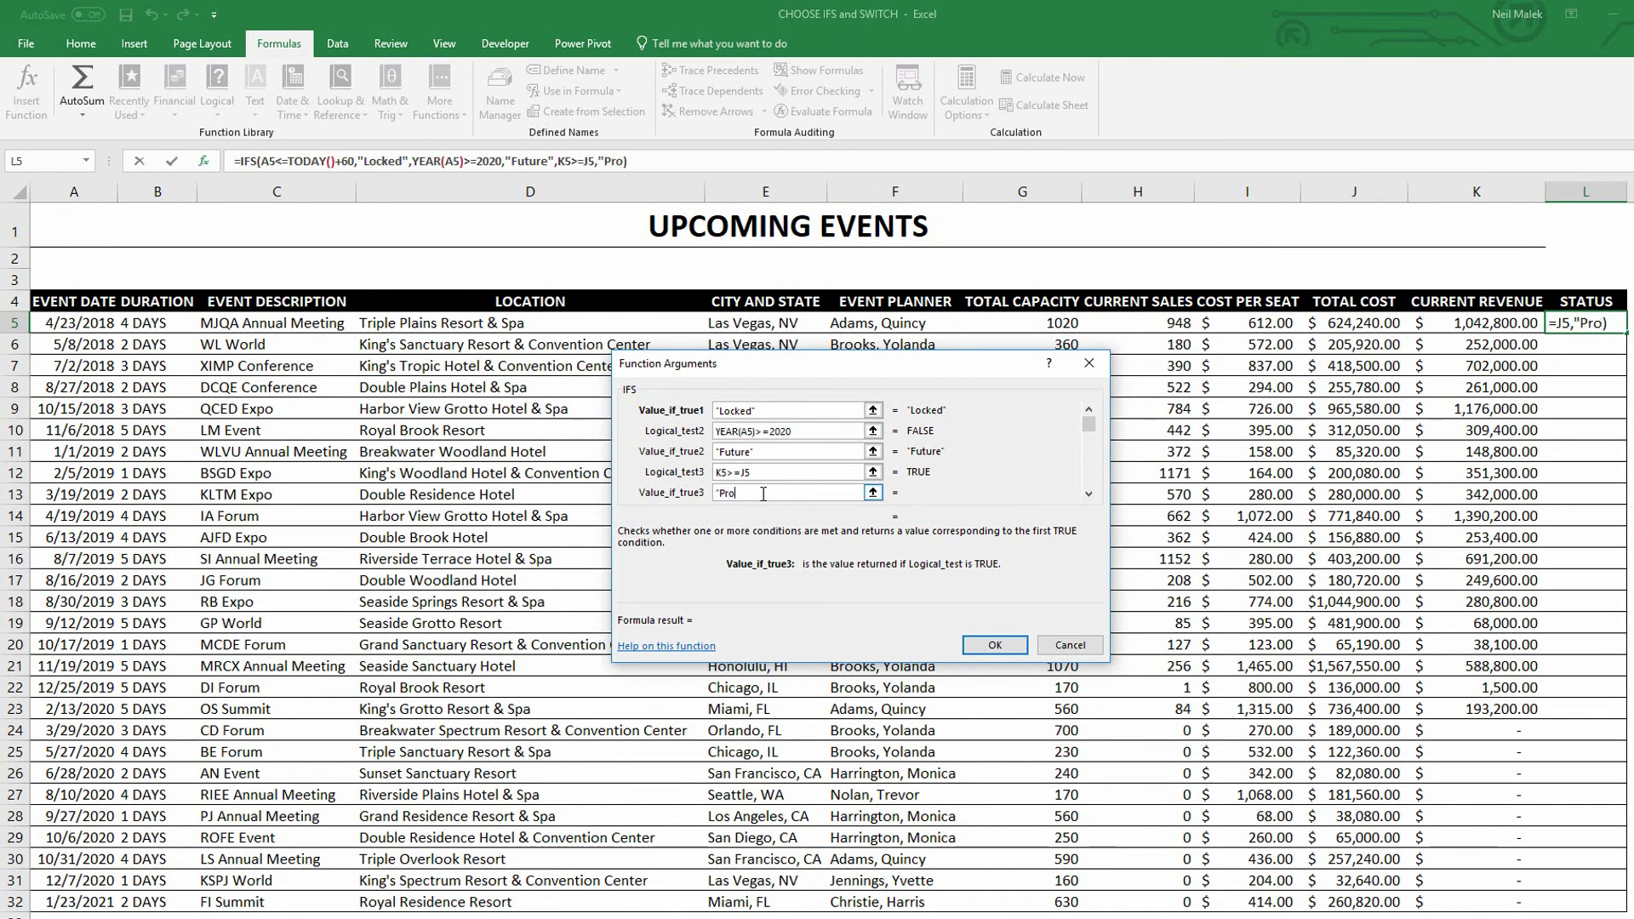
type("fitable\"")
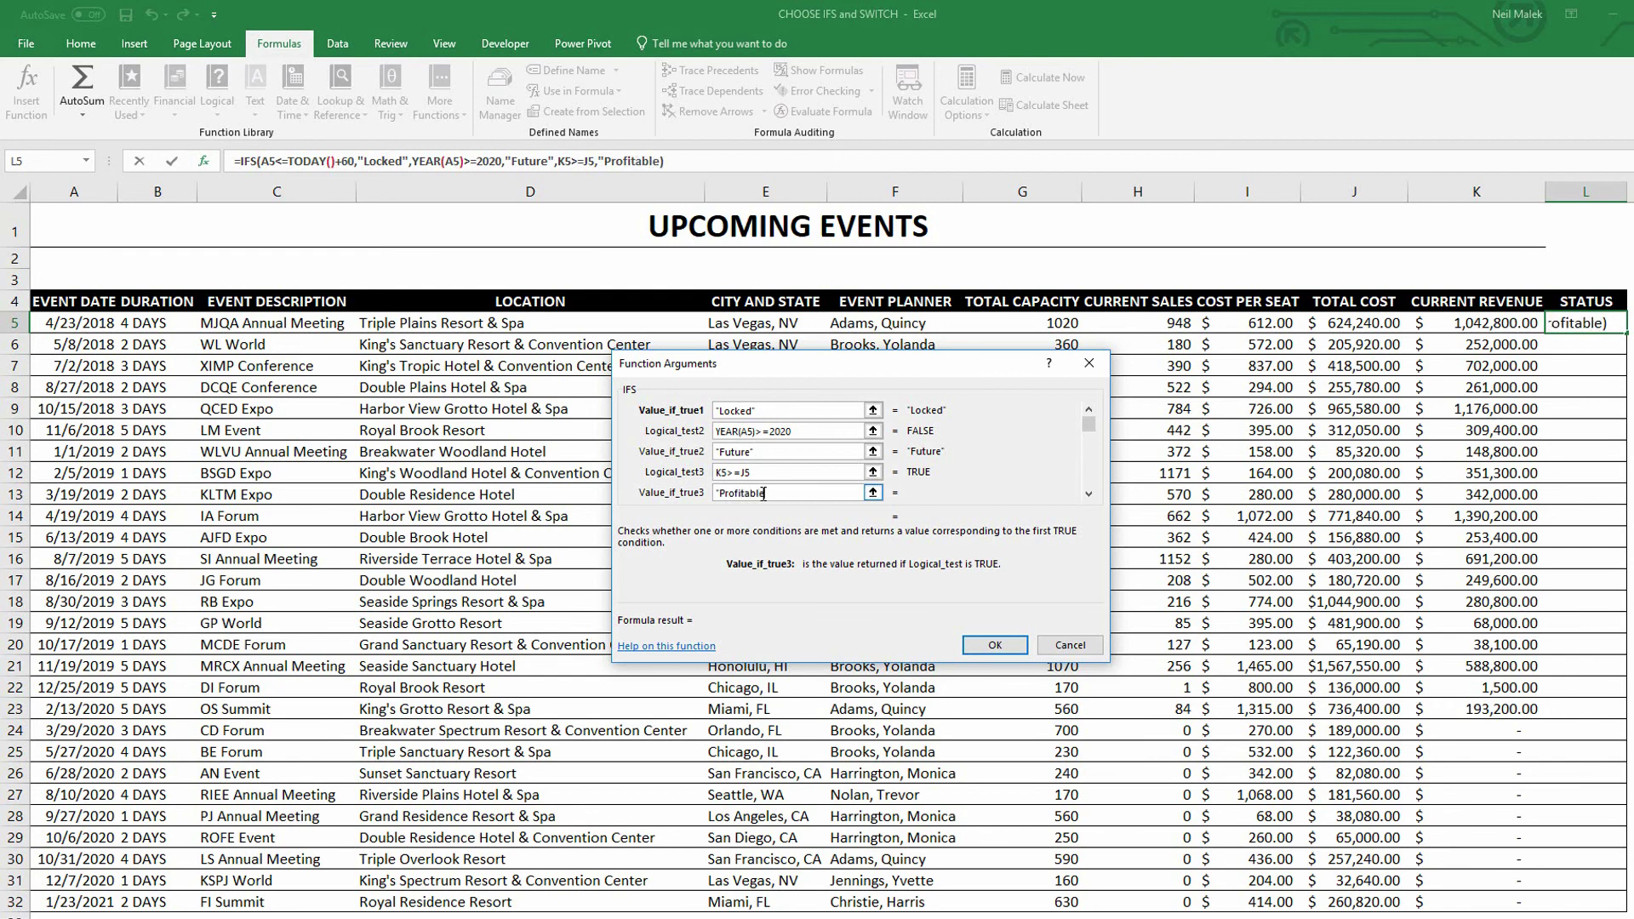
left_click(1088, 493)
left_click(726, 493)
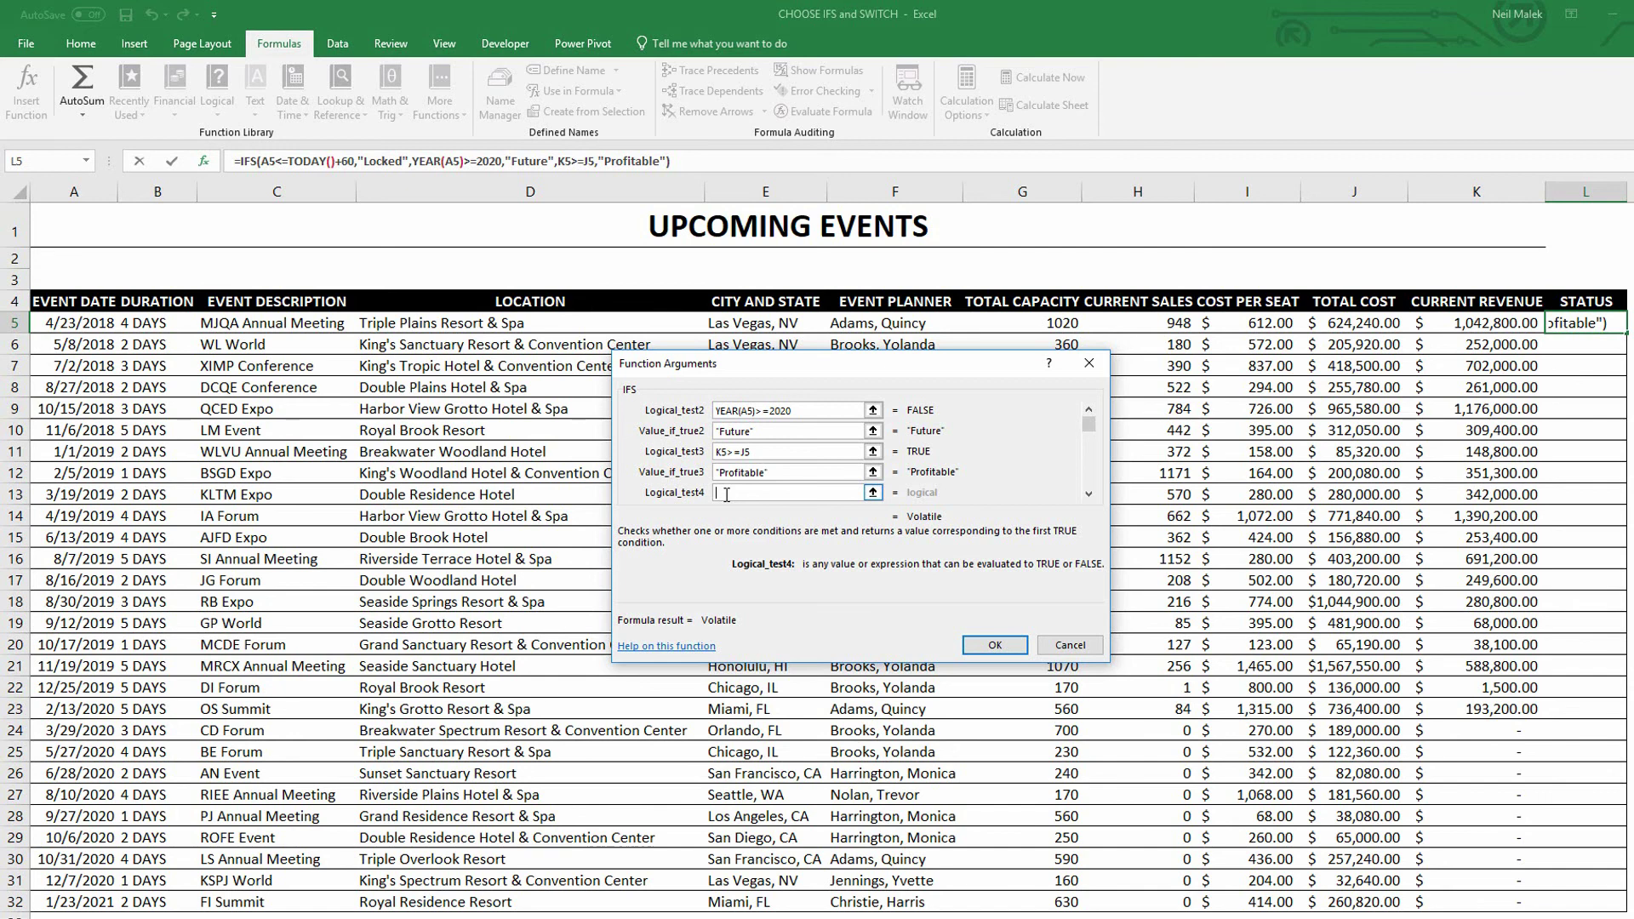
Add a TRUE catch-all fourth condition returning H5/G5, correcting a stray plus sign
type("TRUE")
key("Tab")
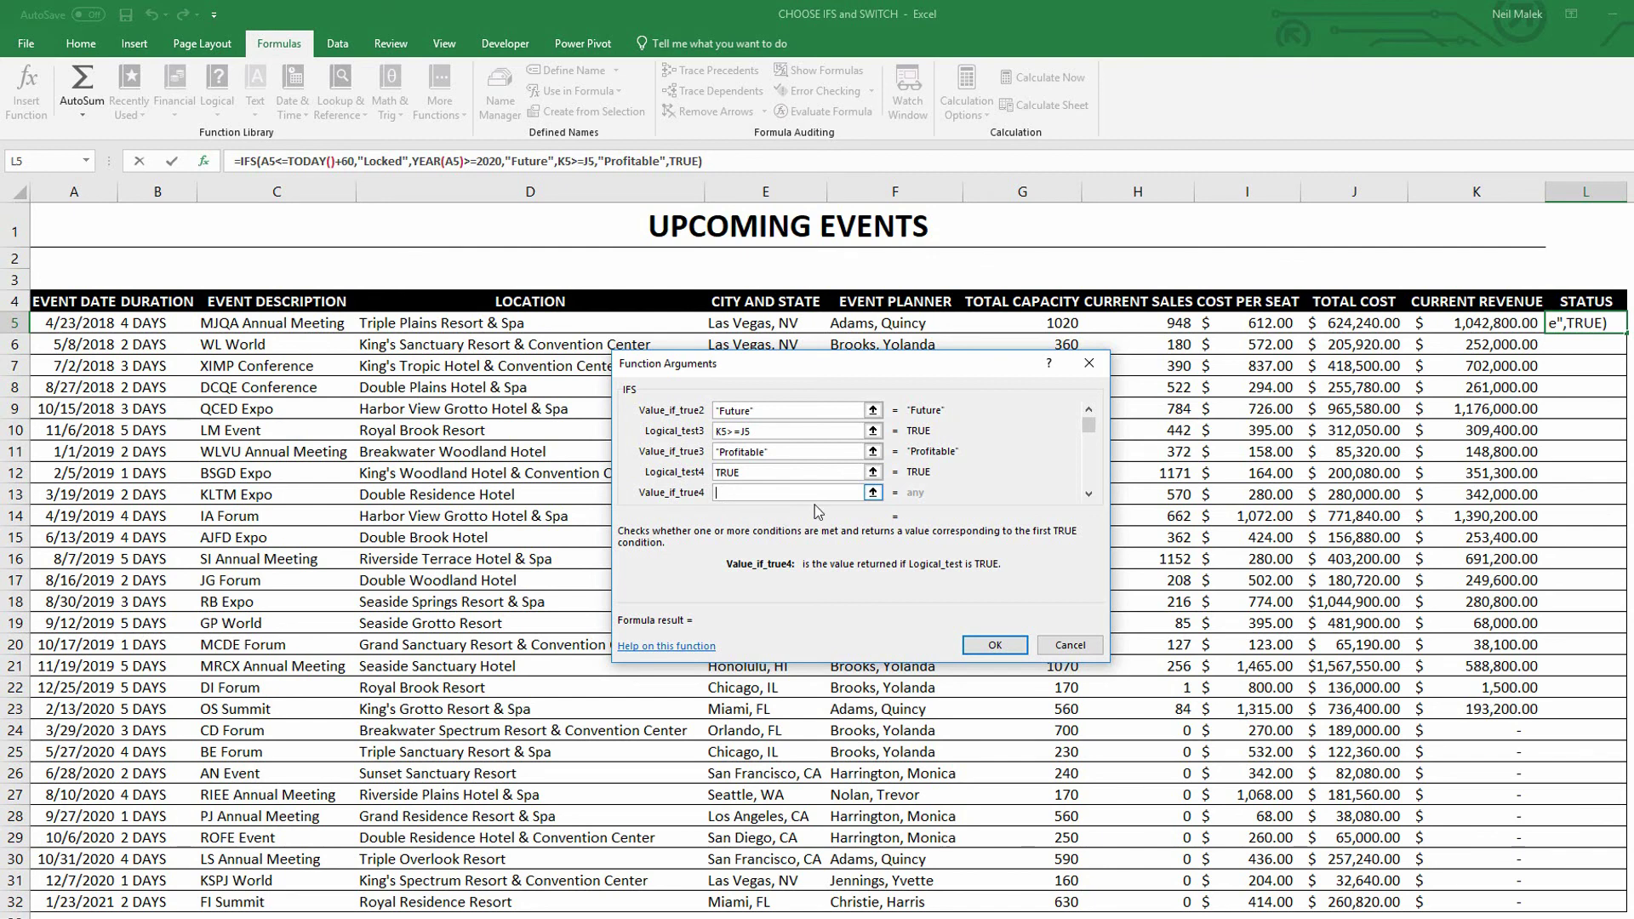
type("+")
left_click(1169, 323)
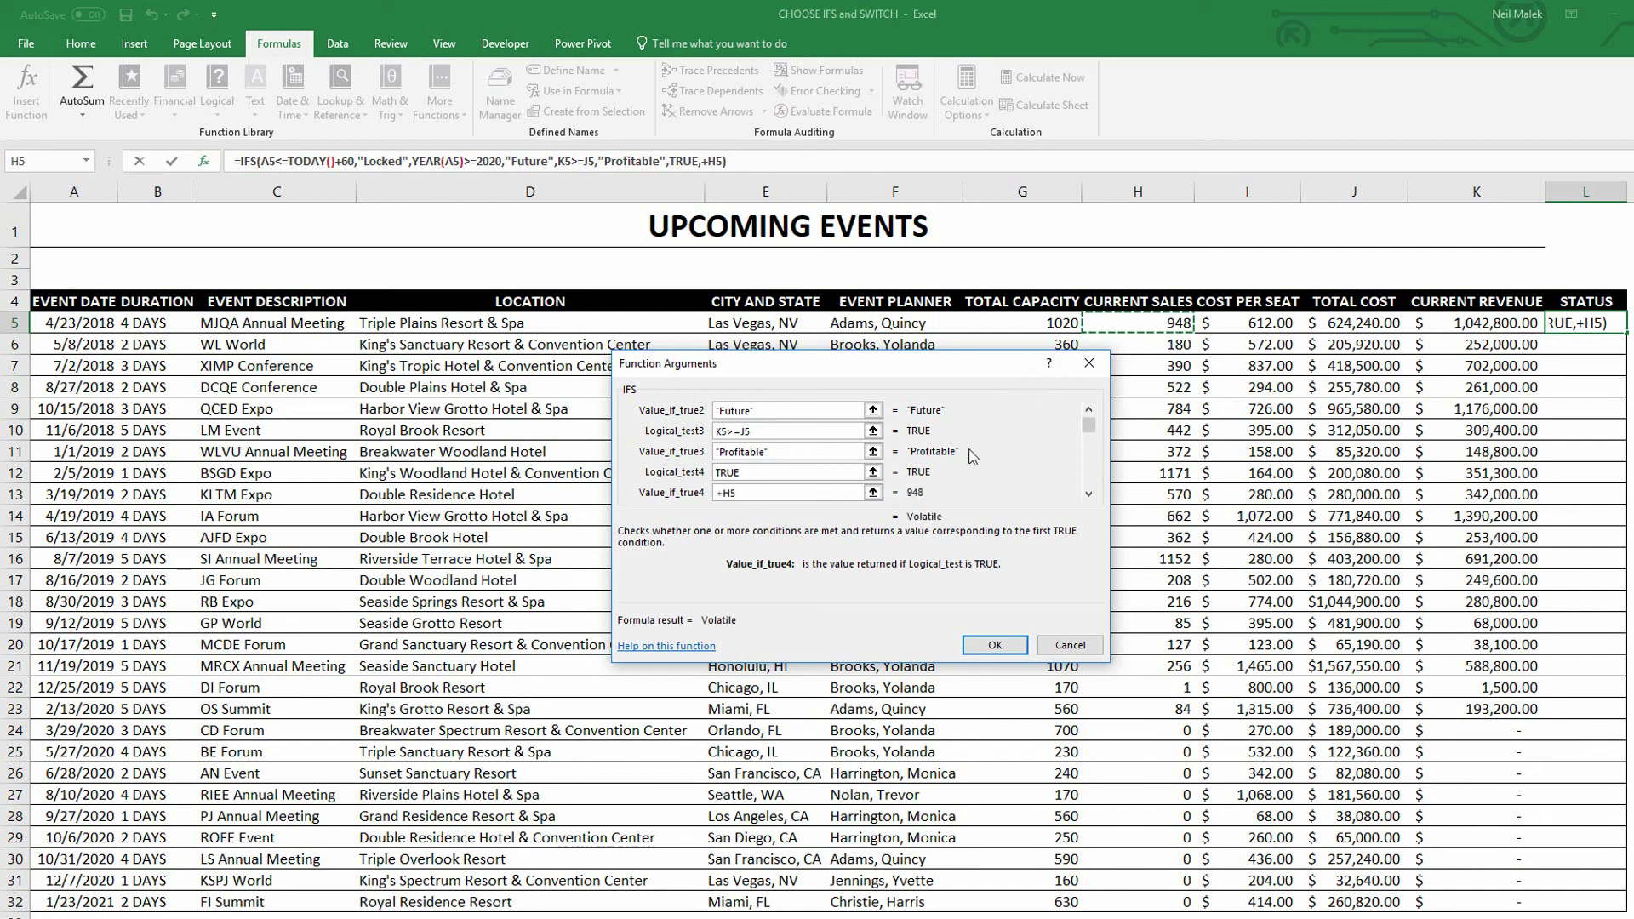
left_click(726, 492)
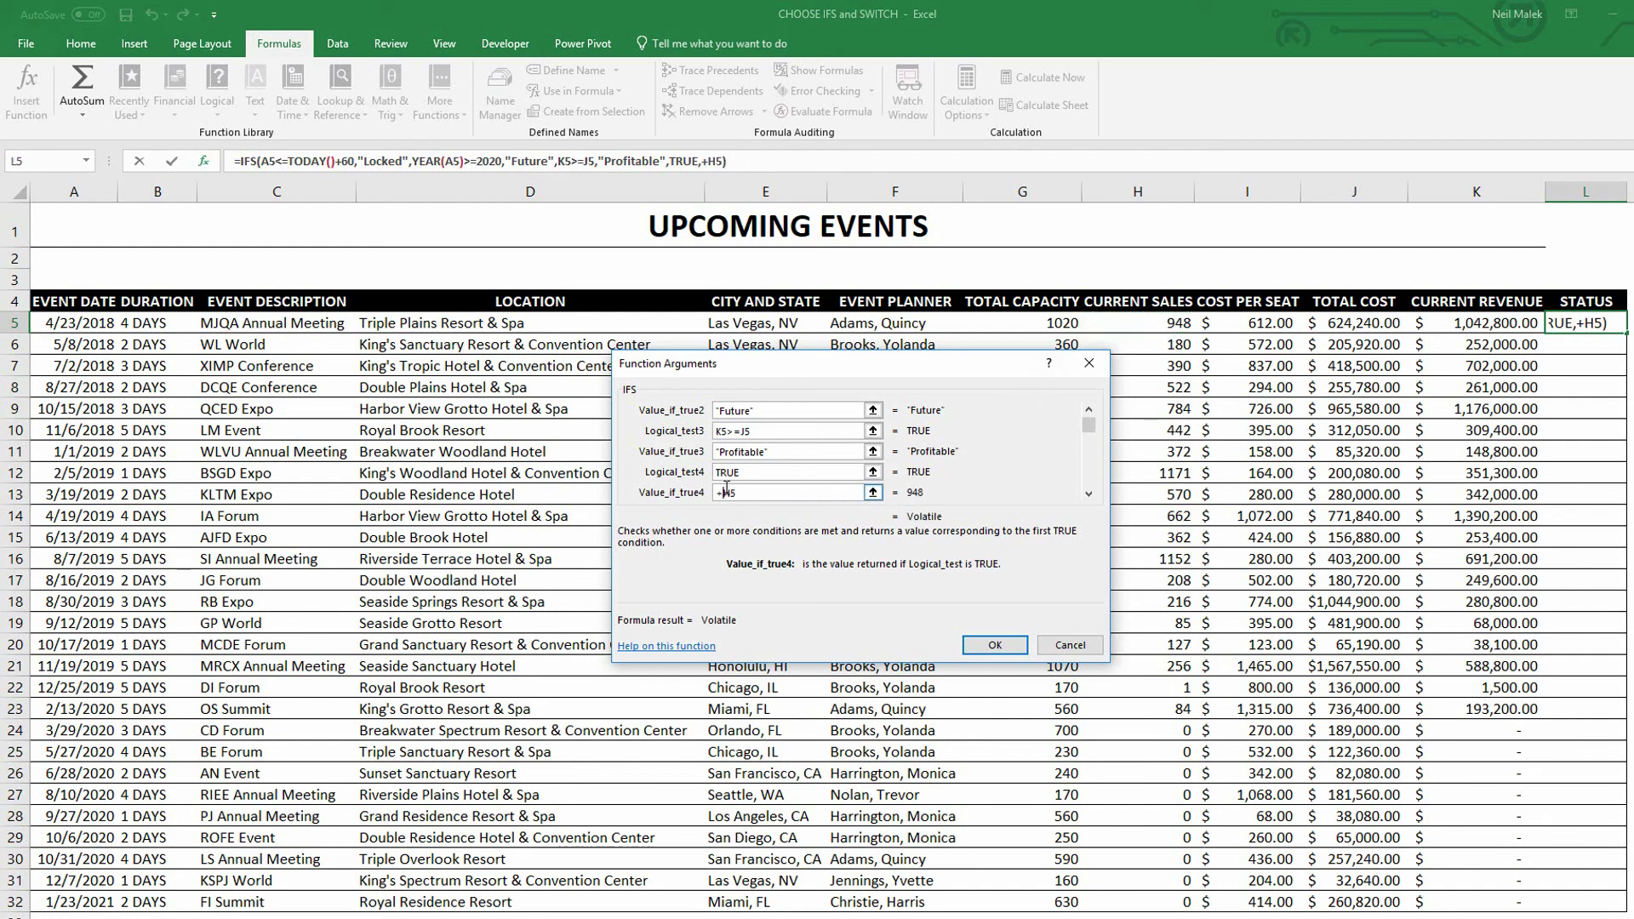
key("BackSpace")
type("/")
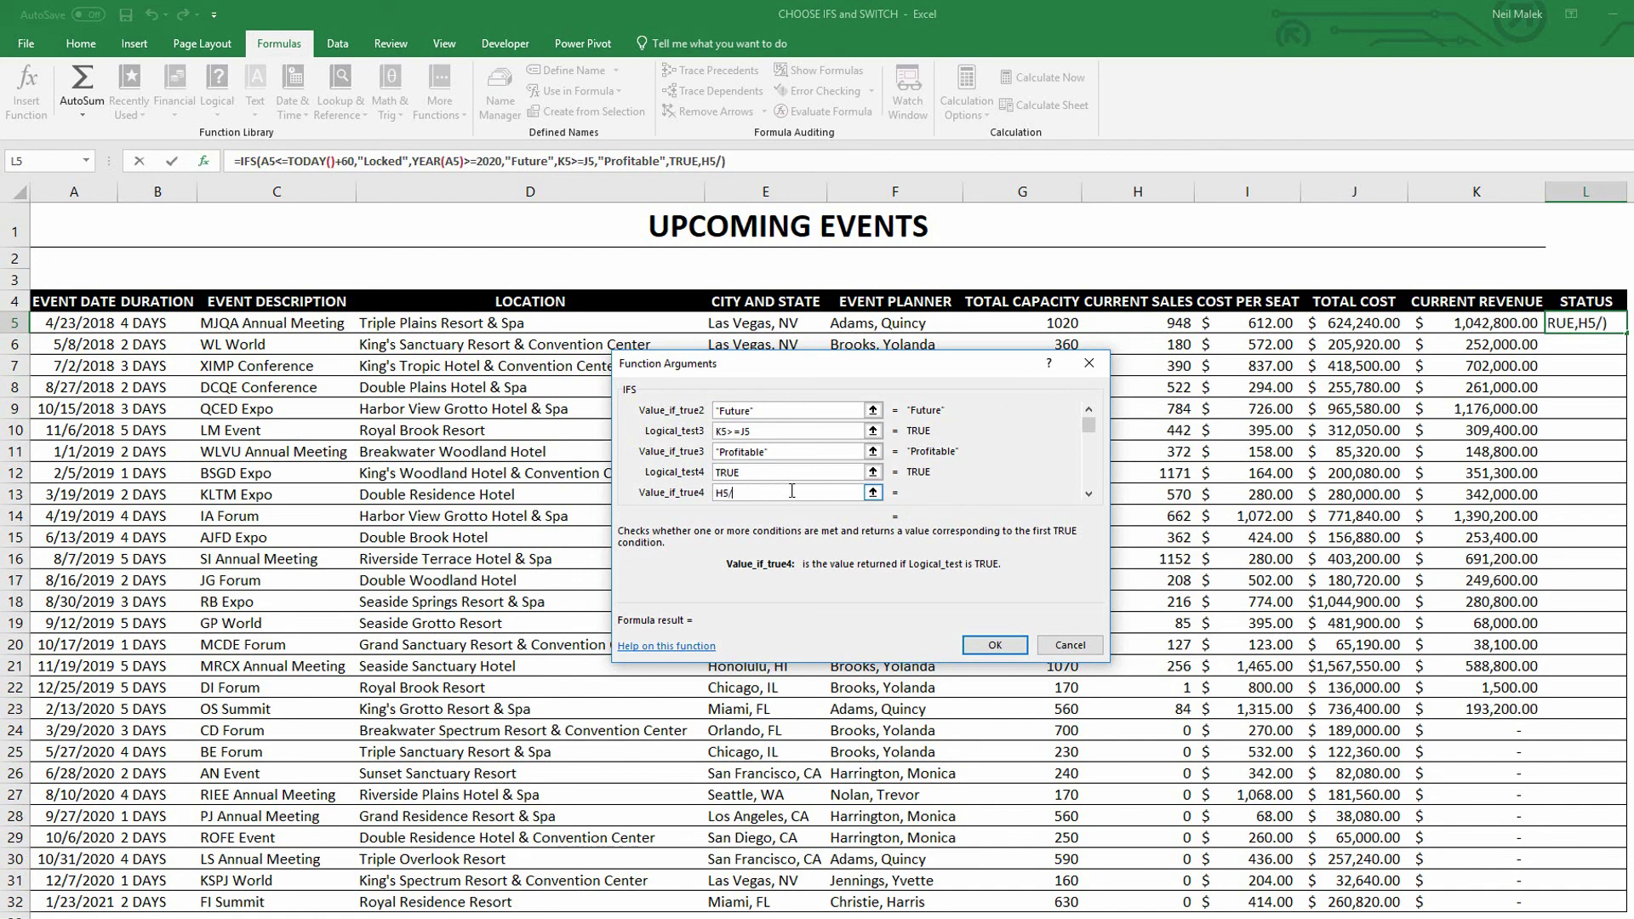
left_click(1045, 322)
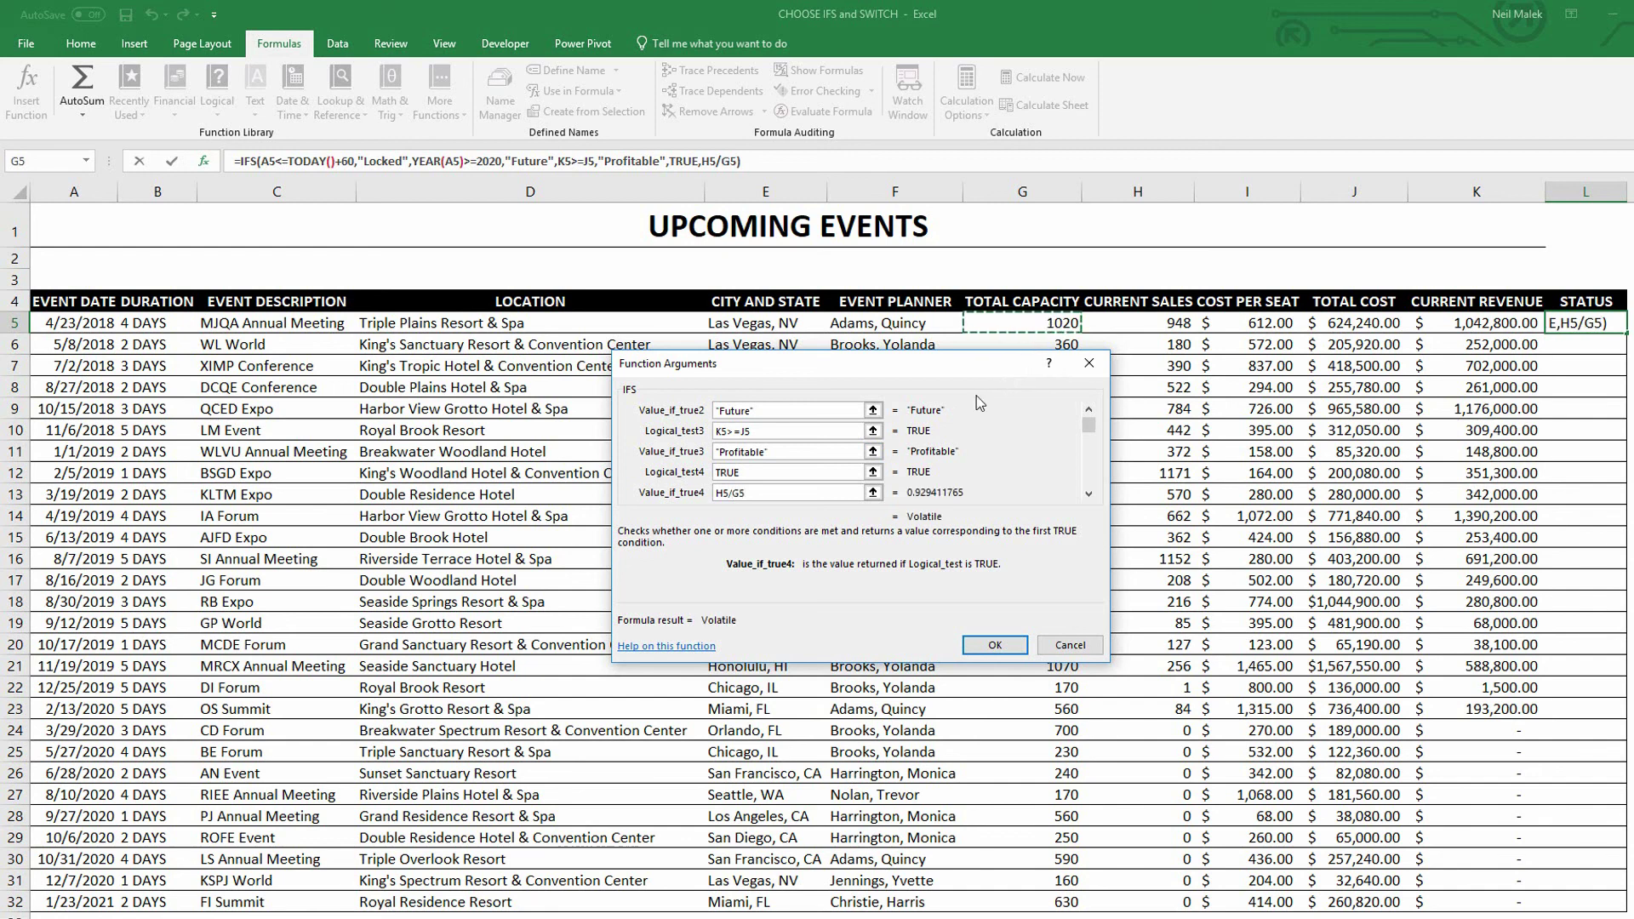
left_click(1087, 414)
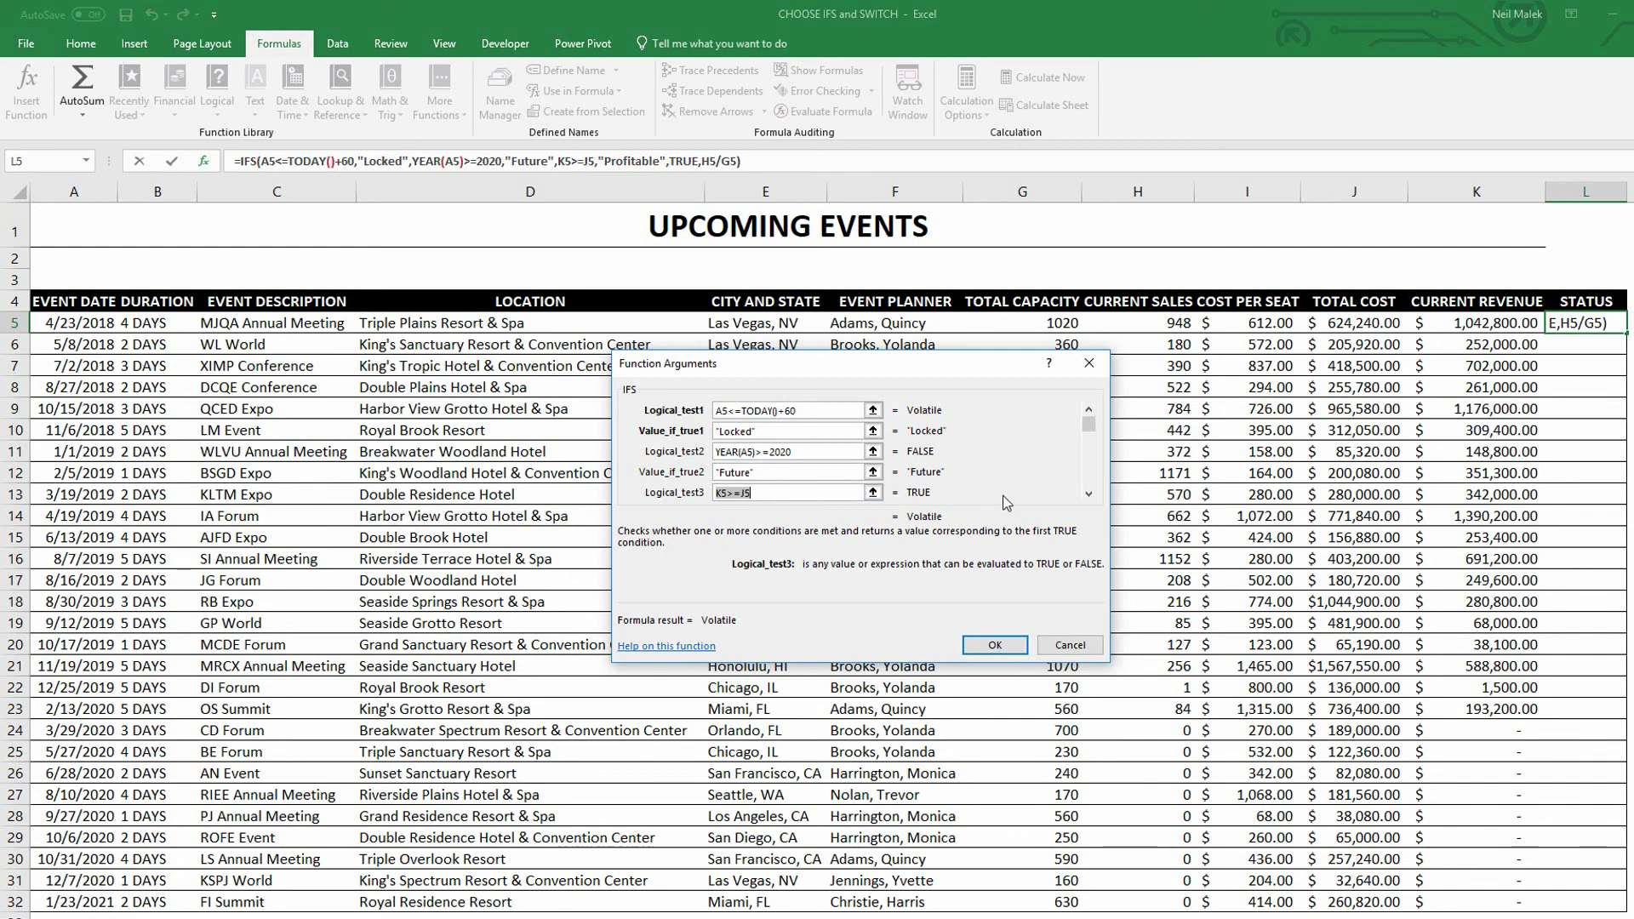
Review the Profitable, TRUE and H5/G5 arguments, then confirm the IFS formula in L5
left_click(1088, 493)
left_click(1089, 492)
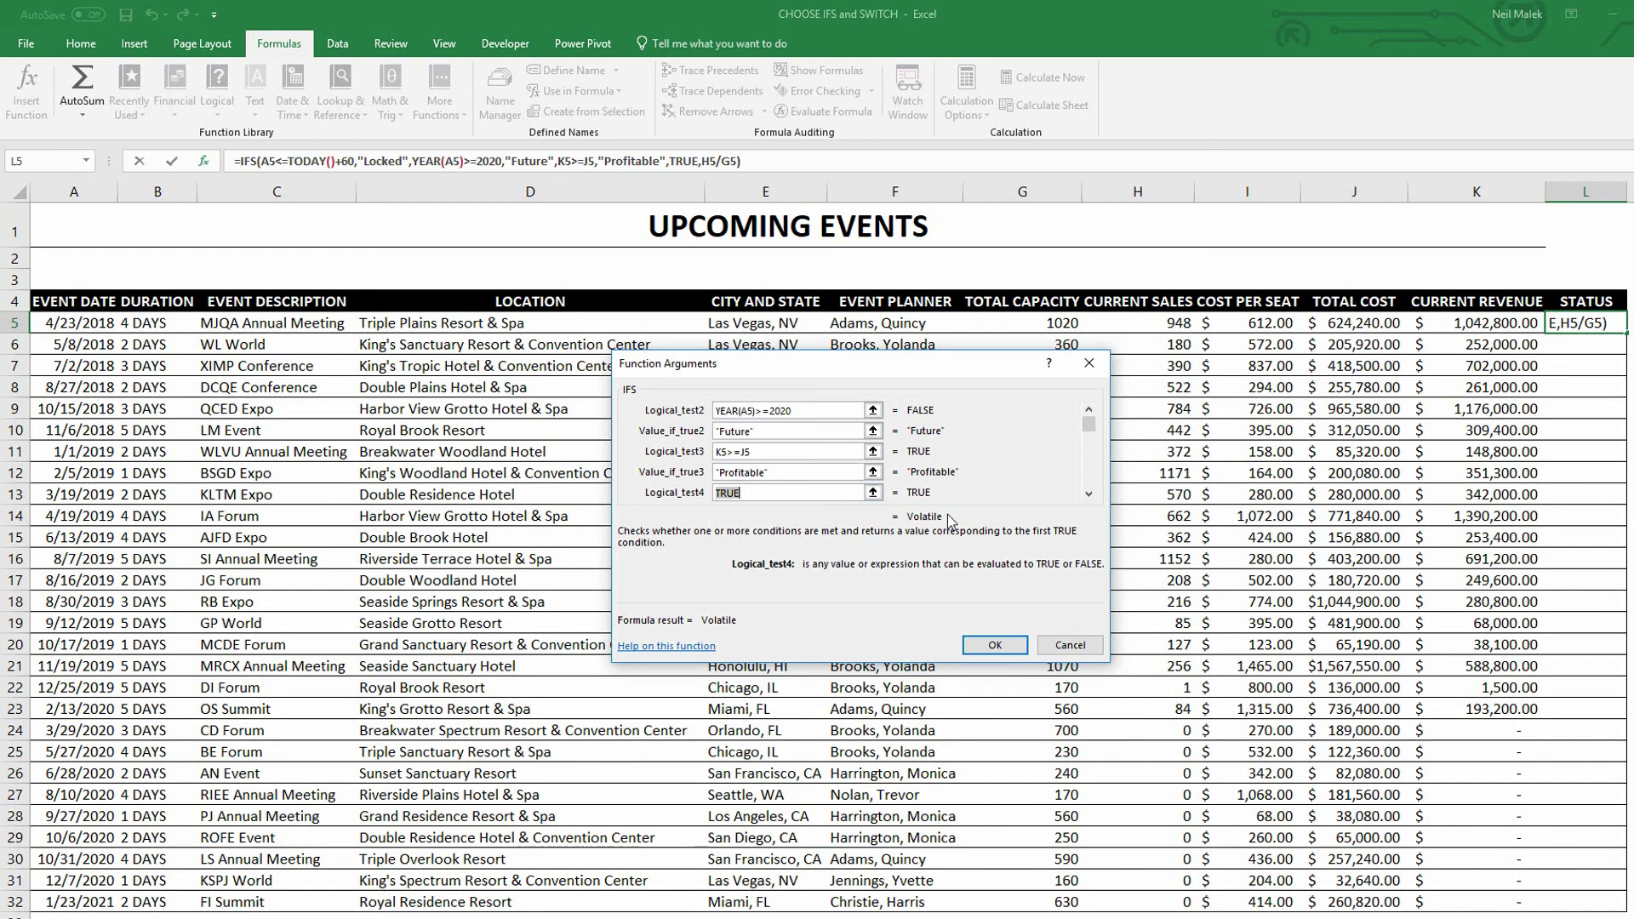
key("Tab")
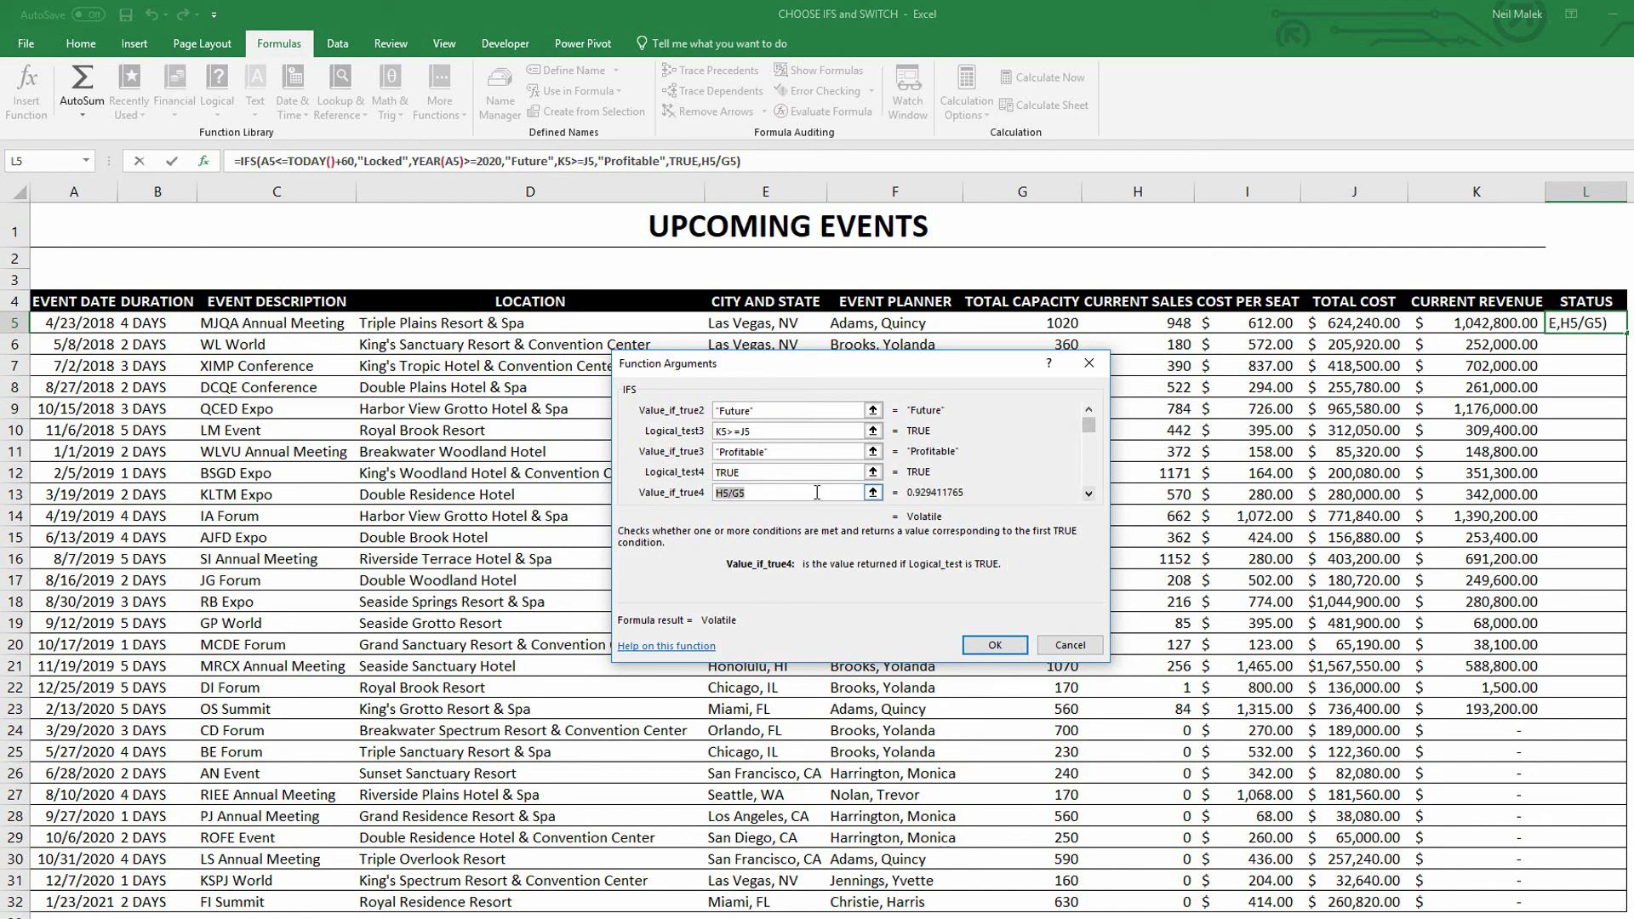
left_click(732, 493)
left_click(993, 644)
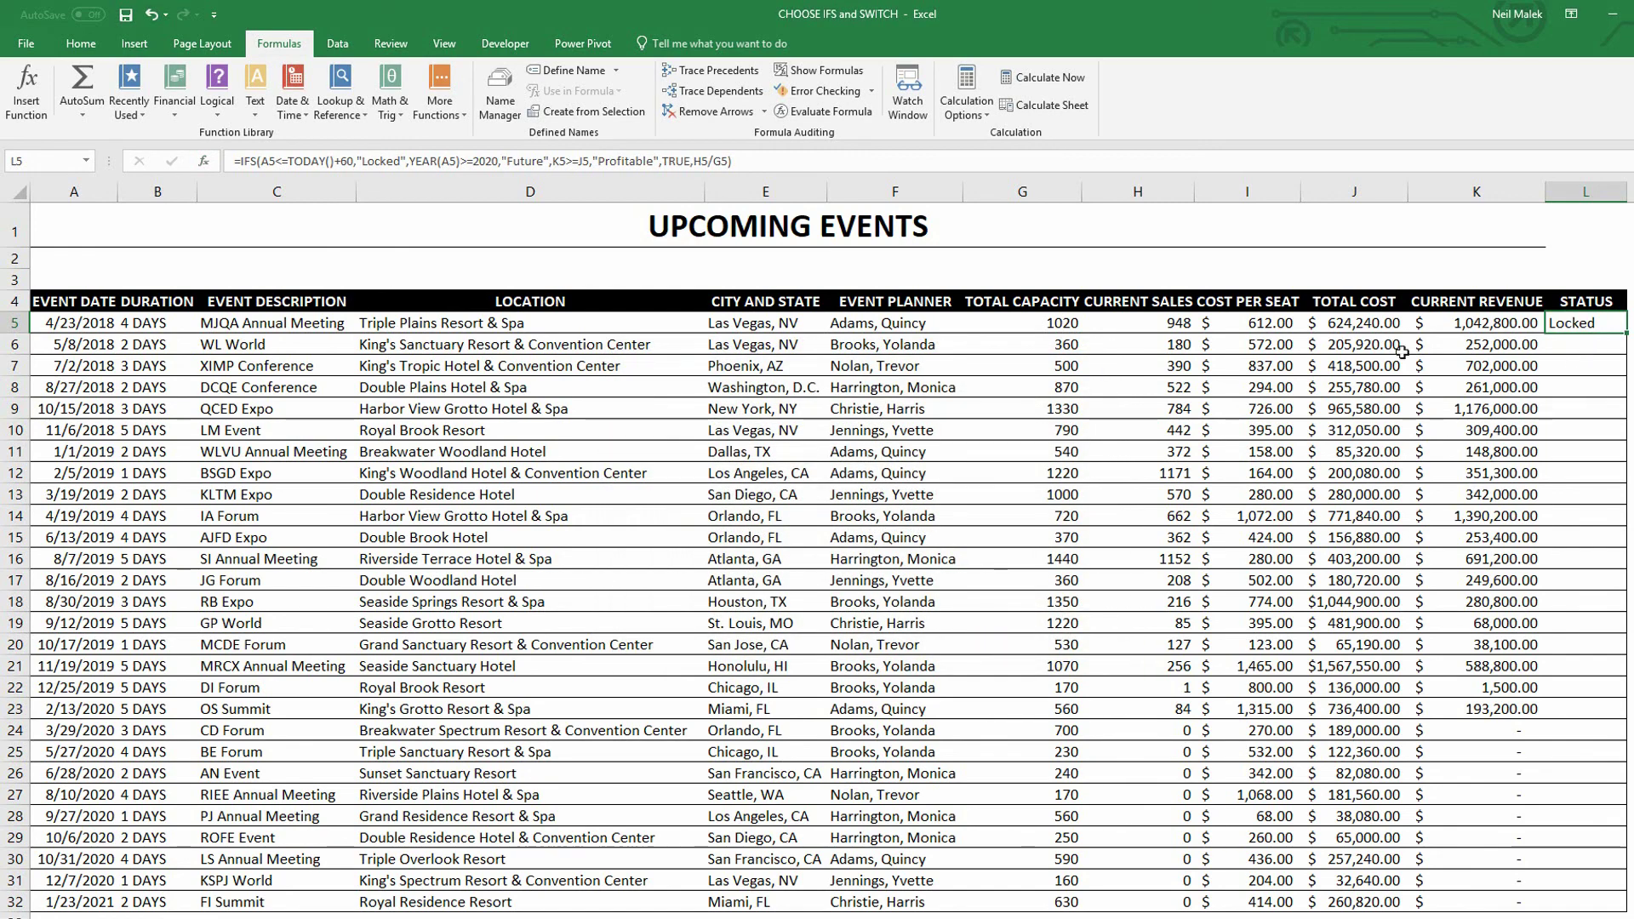
Fill the L5 formula down the STATUS column, apply Percent Style, and check L7
double_click(1625, 332)
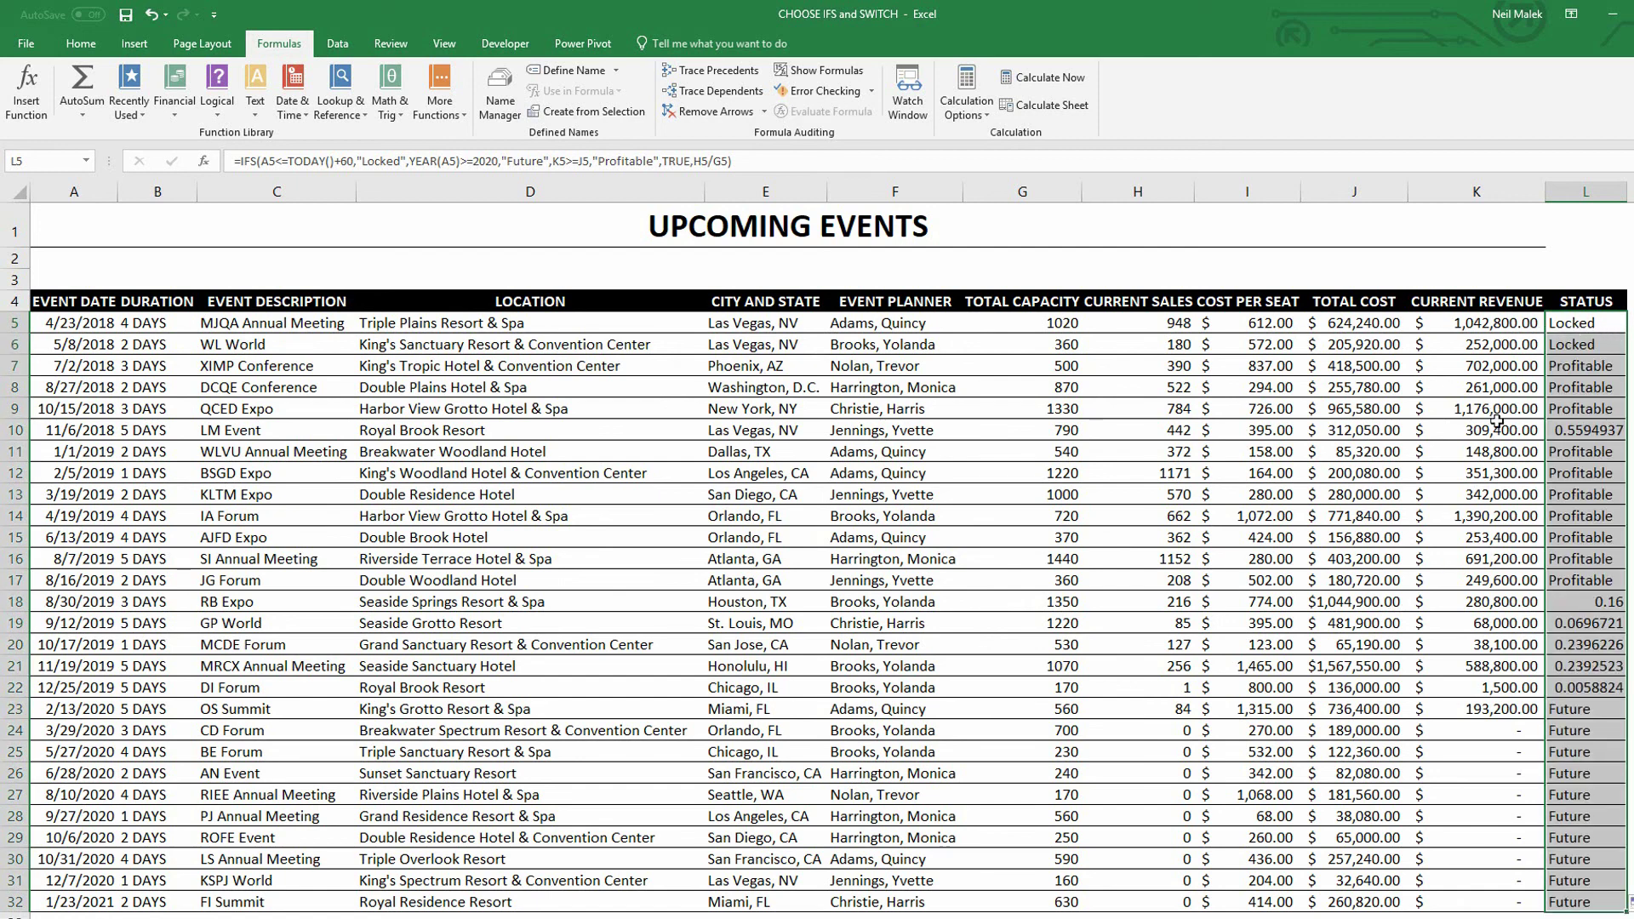
left_click(81, 44)
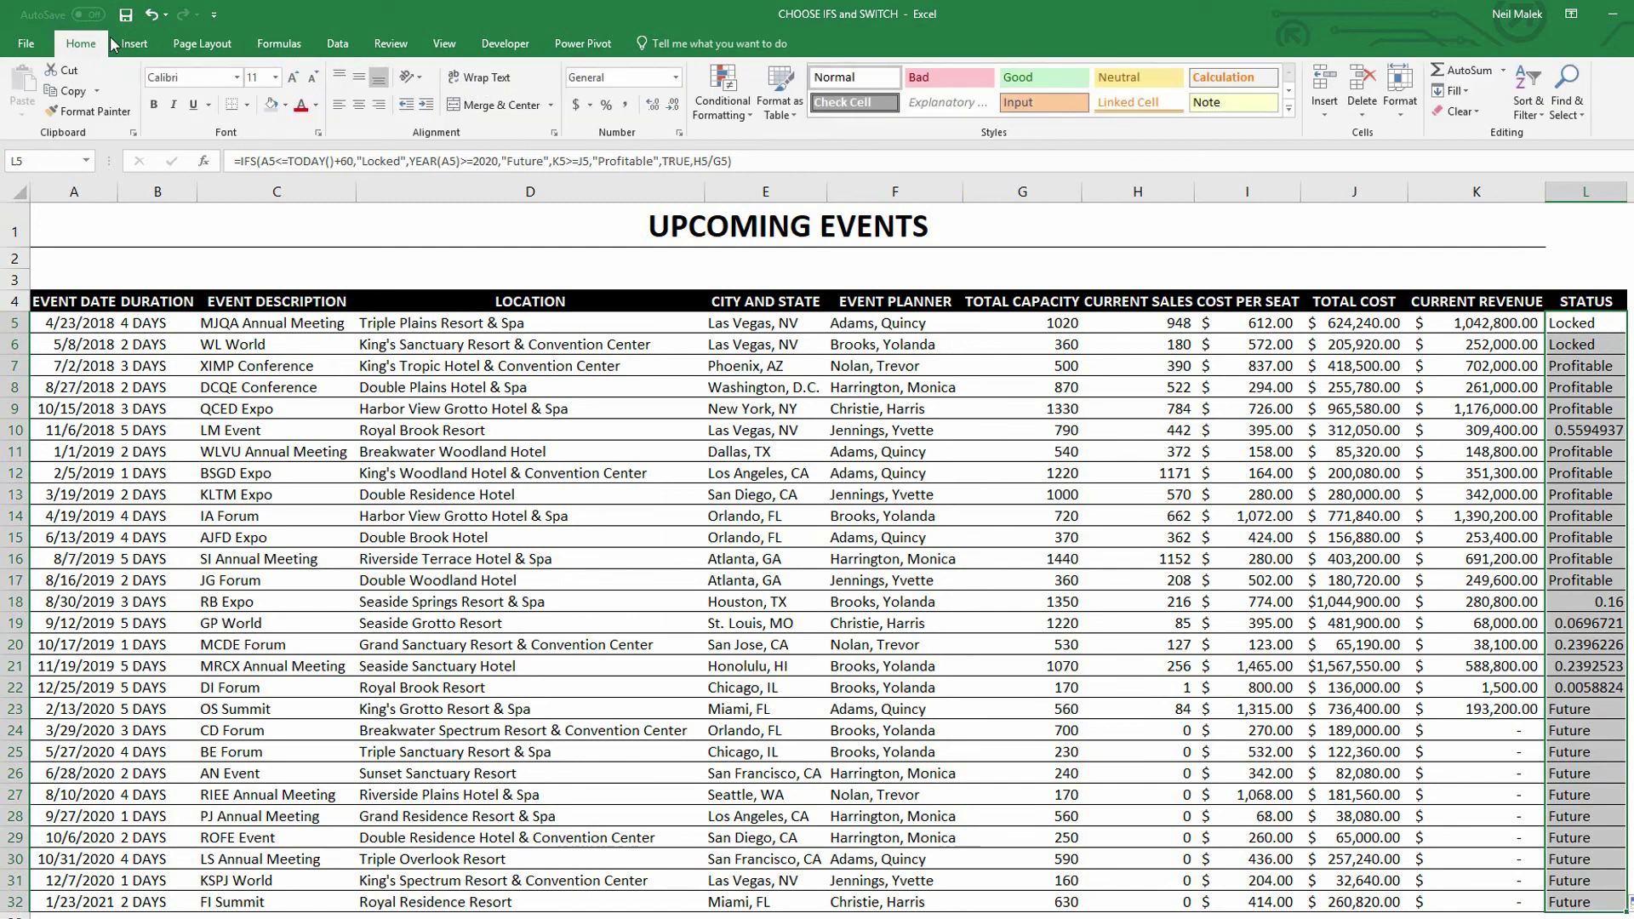
left_click(606, 108)
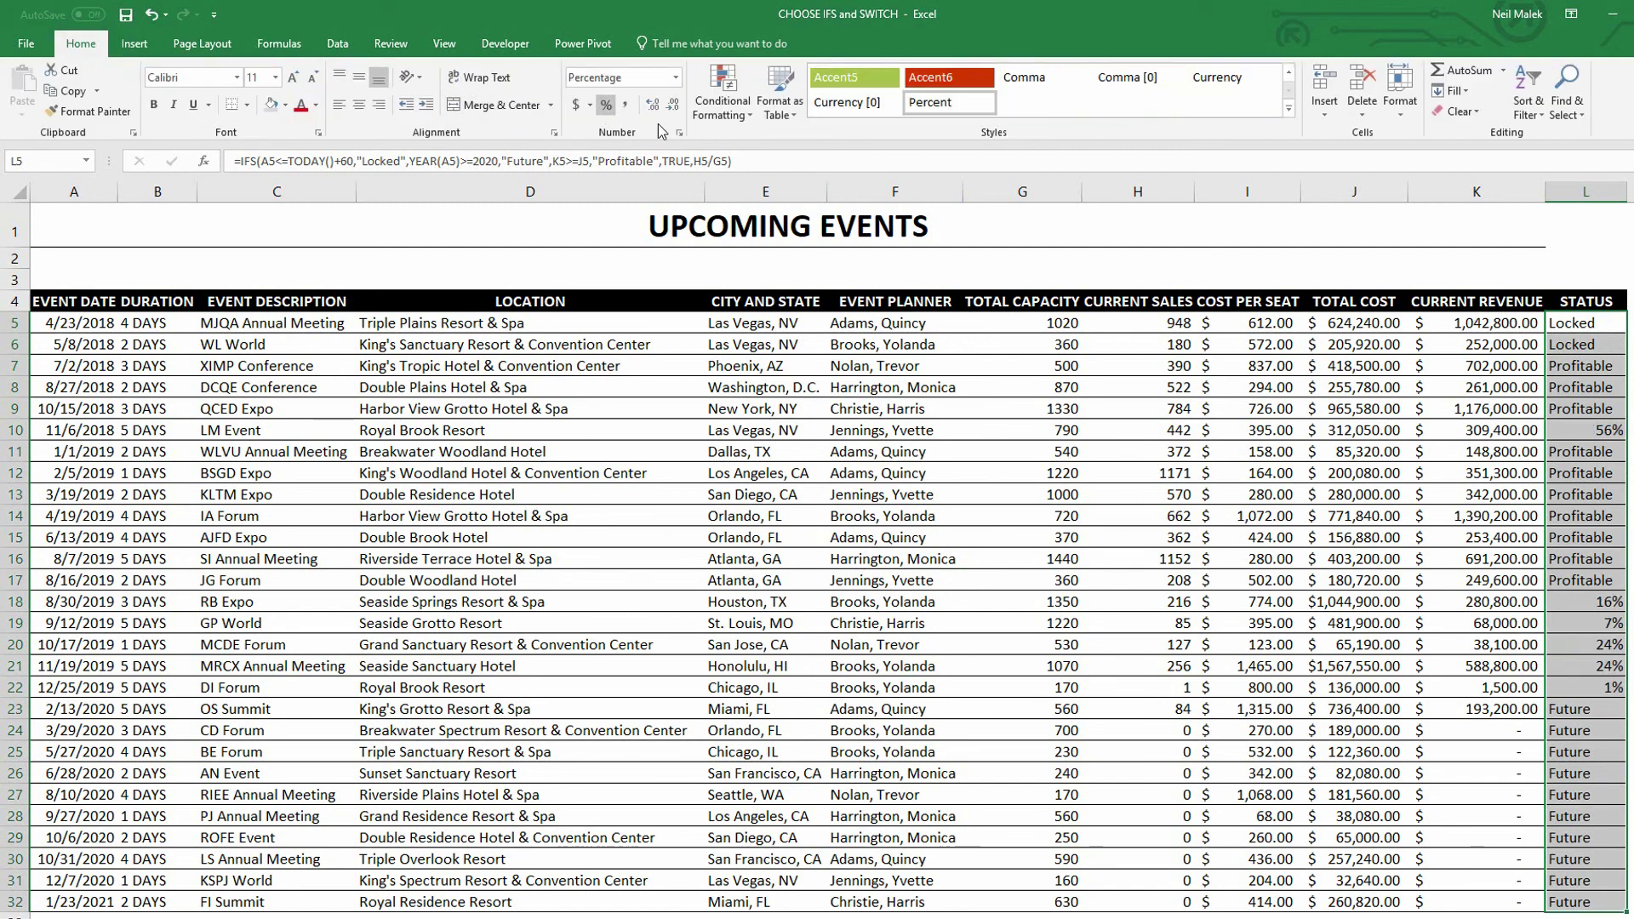
left_click(1551, 351)
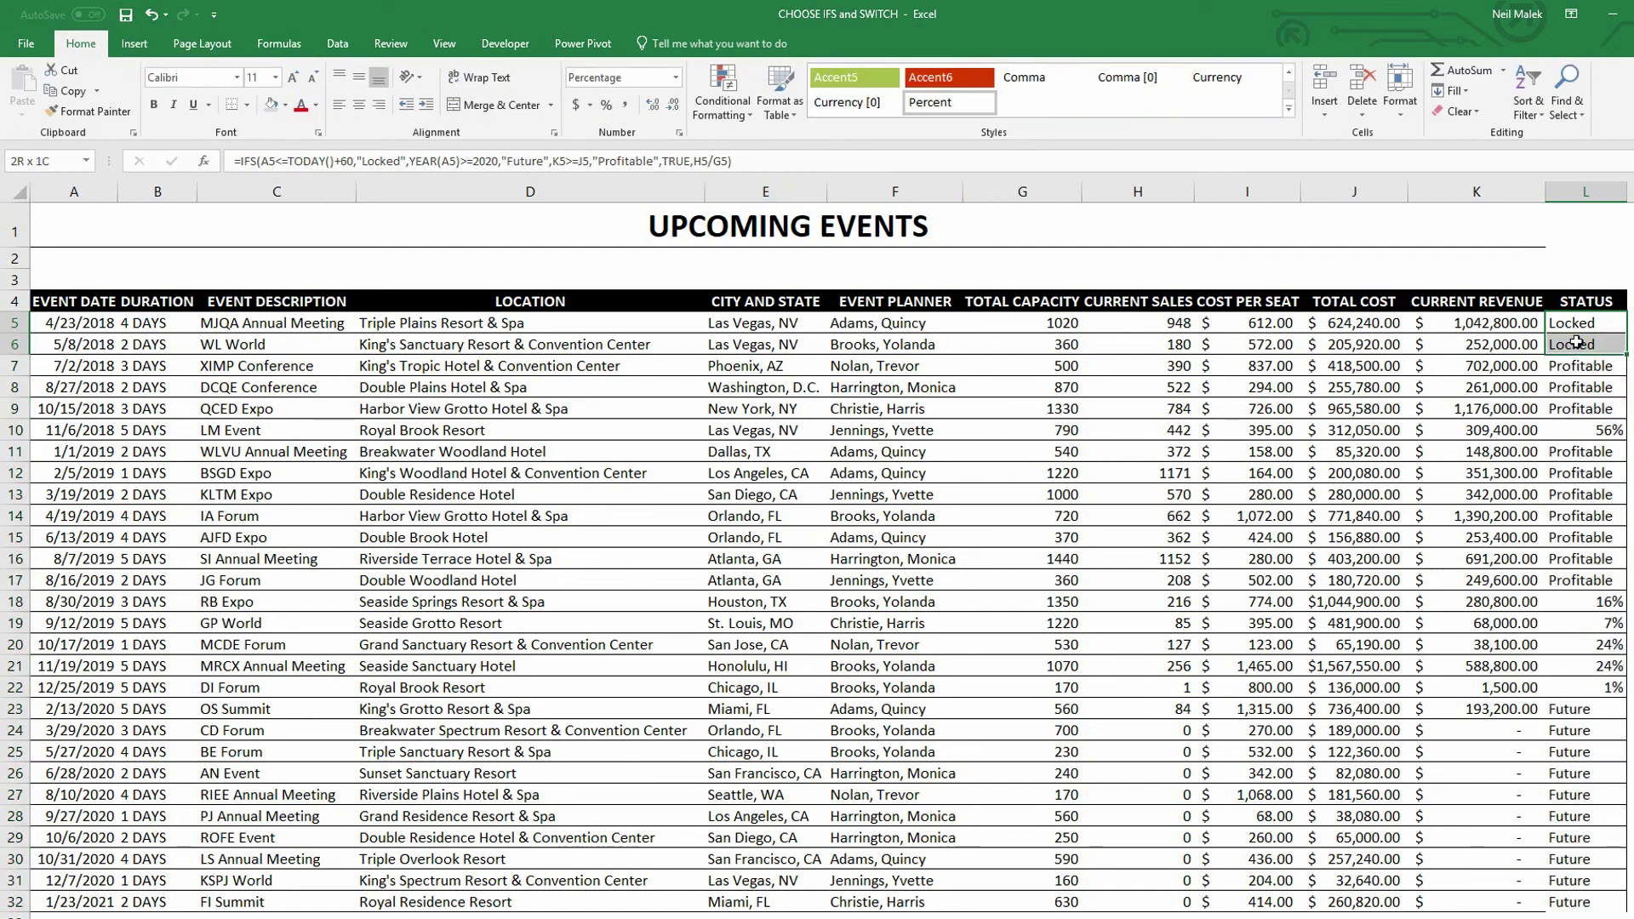
left_click(1592, 372)
Review the results: Profitable in rows 7–9 and 11–17, percentages in 18–22, Future in L24
left_click_drag(1591, 372, 60, 429)
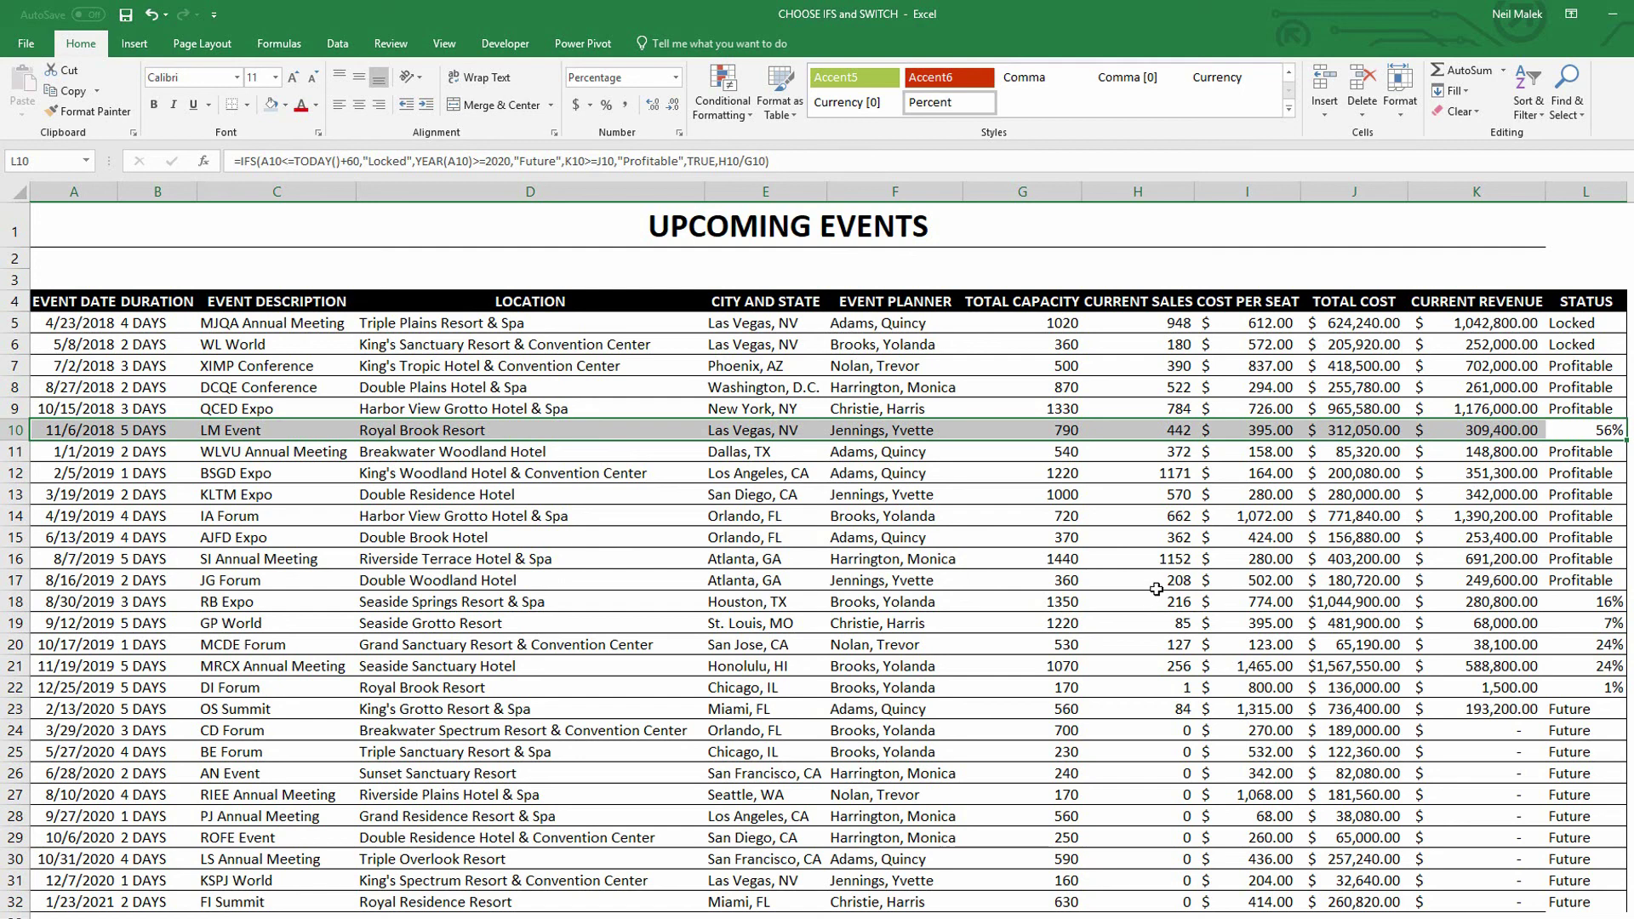
left_click_drag(1613, 454, 3, 575)
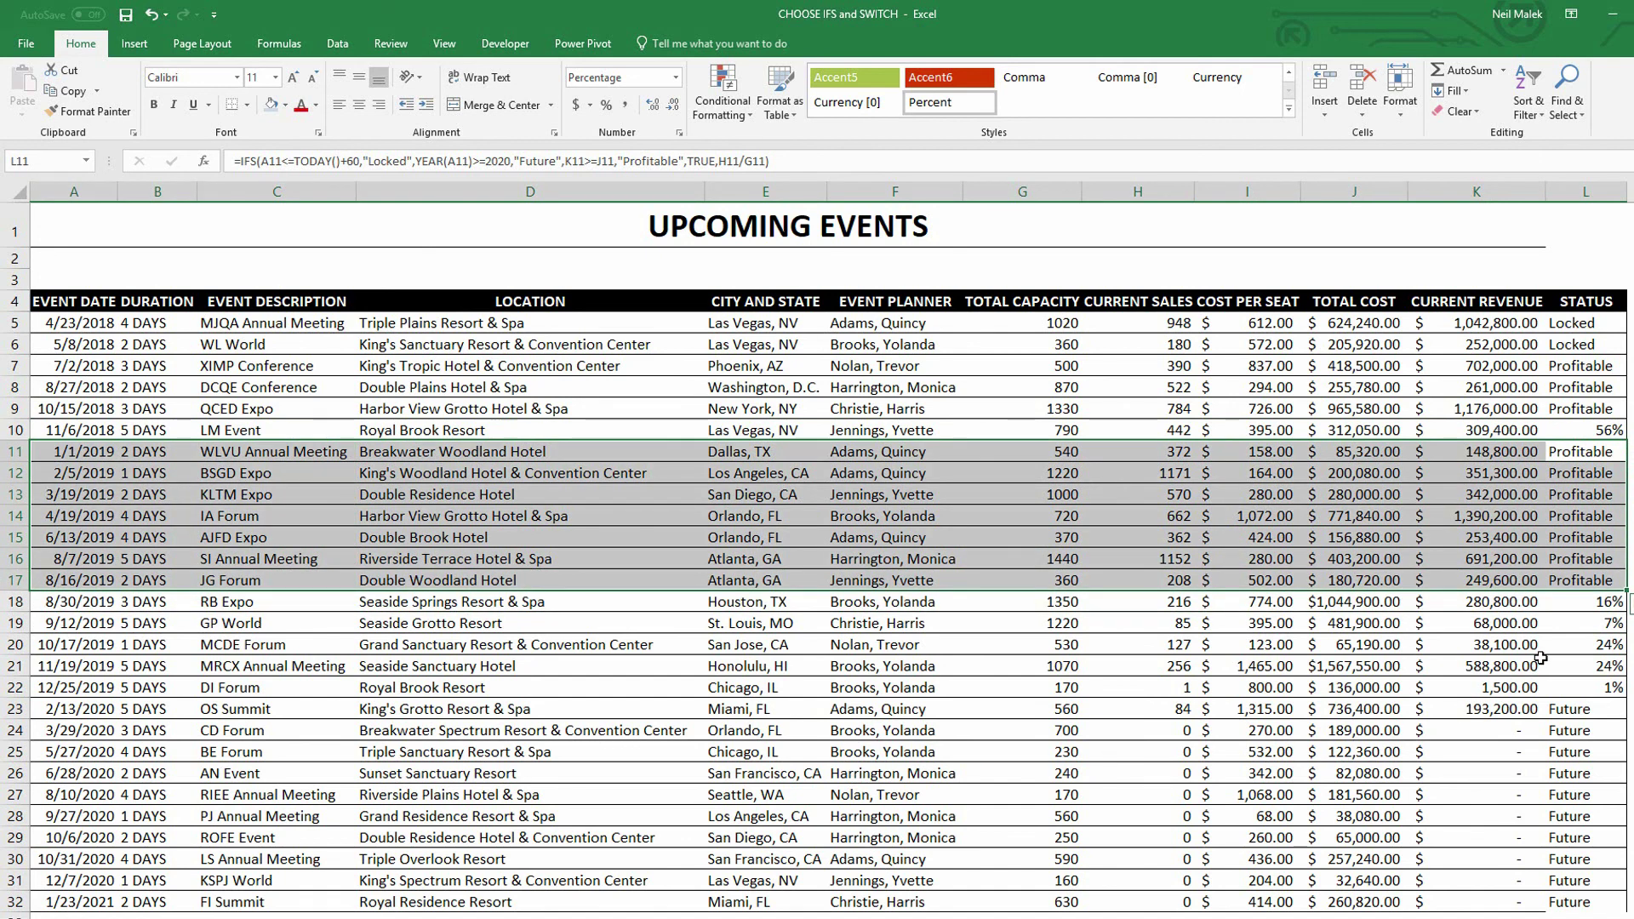
left_click_drag(1585, 602, 13, 687)
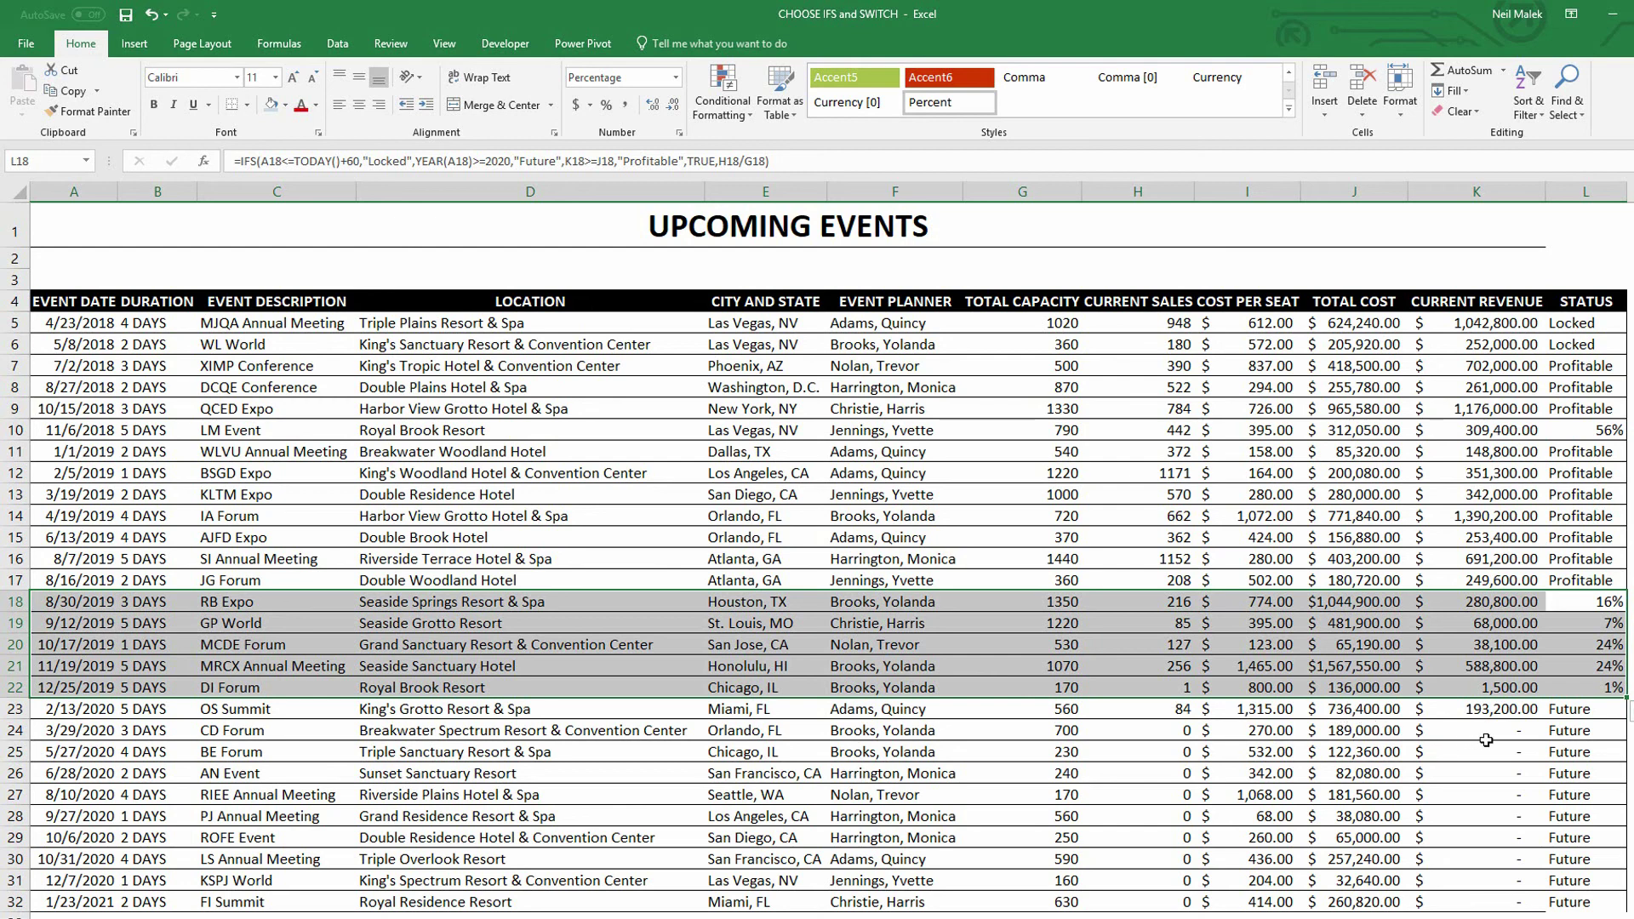
left_click(1577, 721)
scroll(1577, 721, "down", 3)
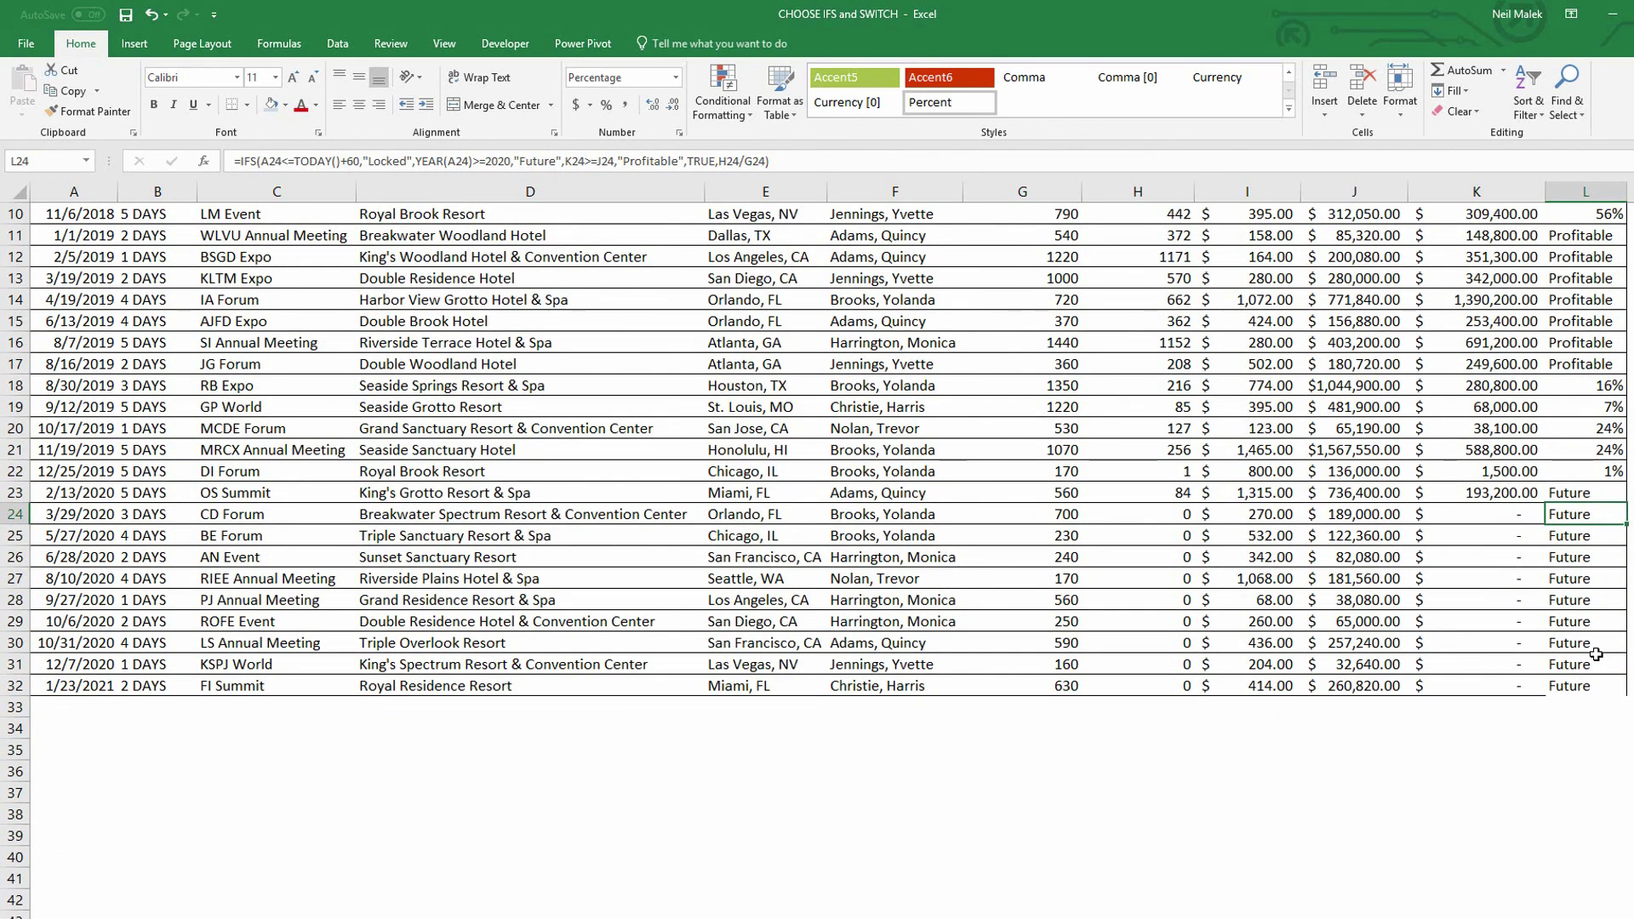
scroll(1596, 653, "up", 3)
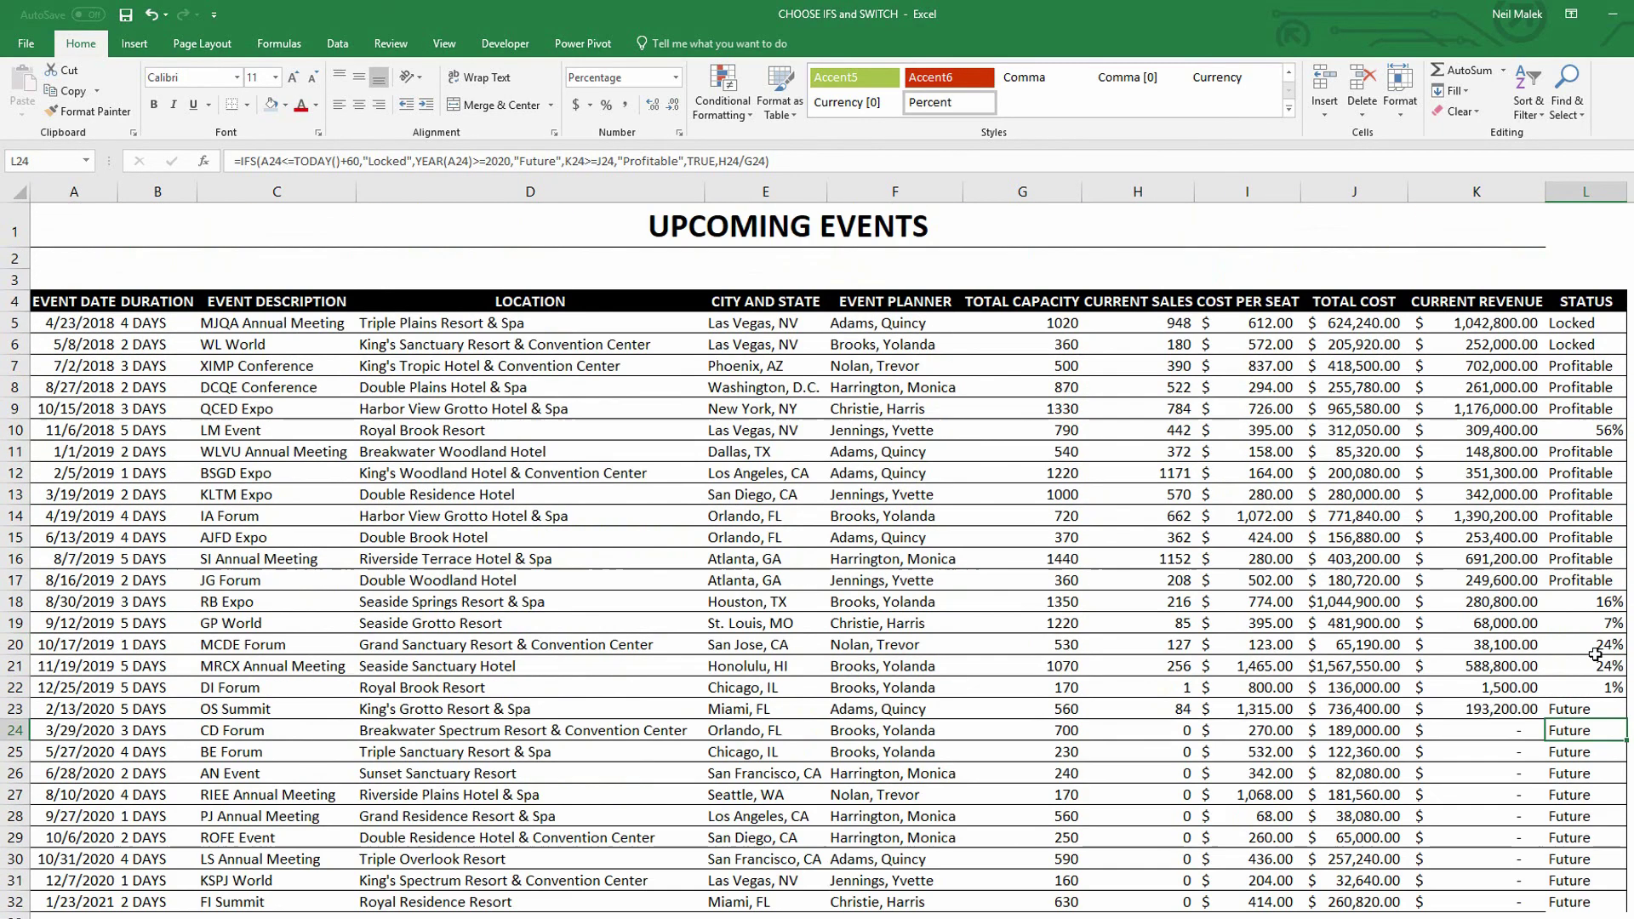
Reopen the IFS formula's Function Arguments for L5 without changing it
double_click(1570, 328)
key("Escape")
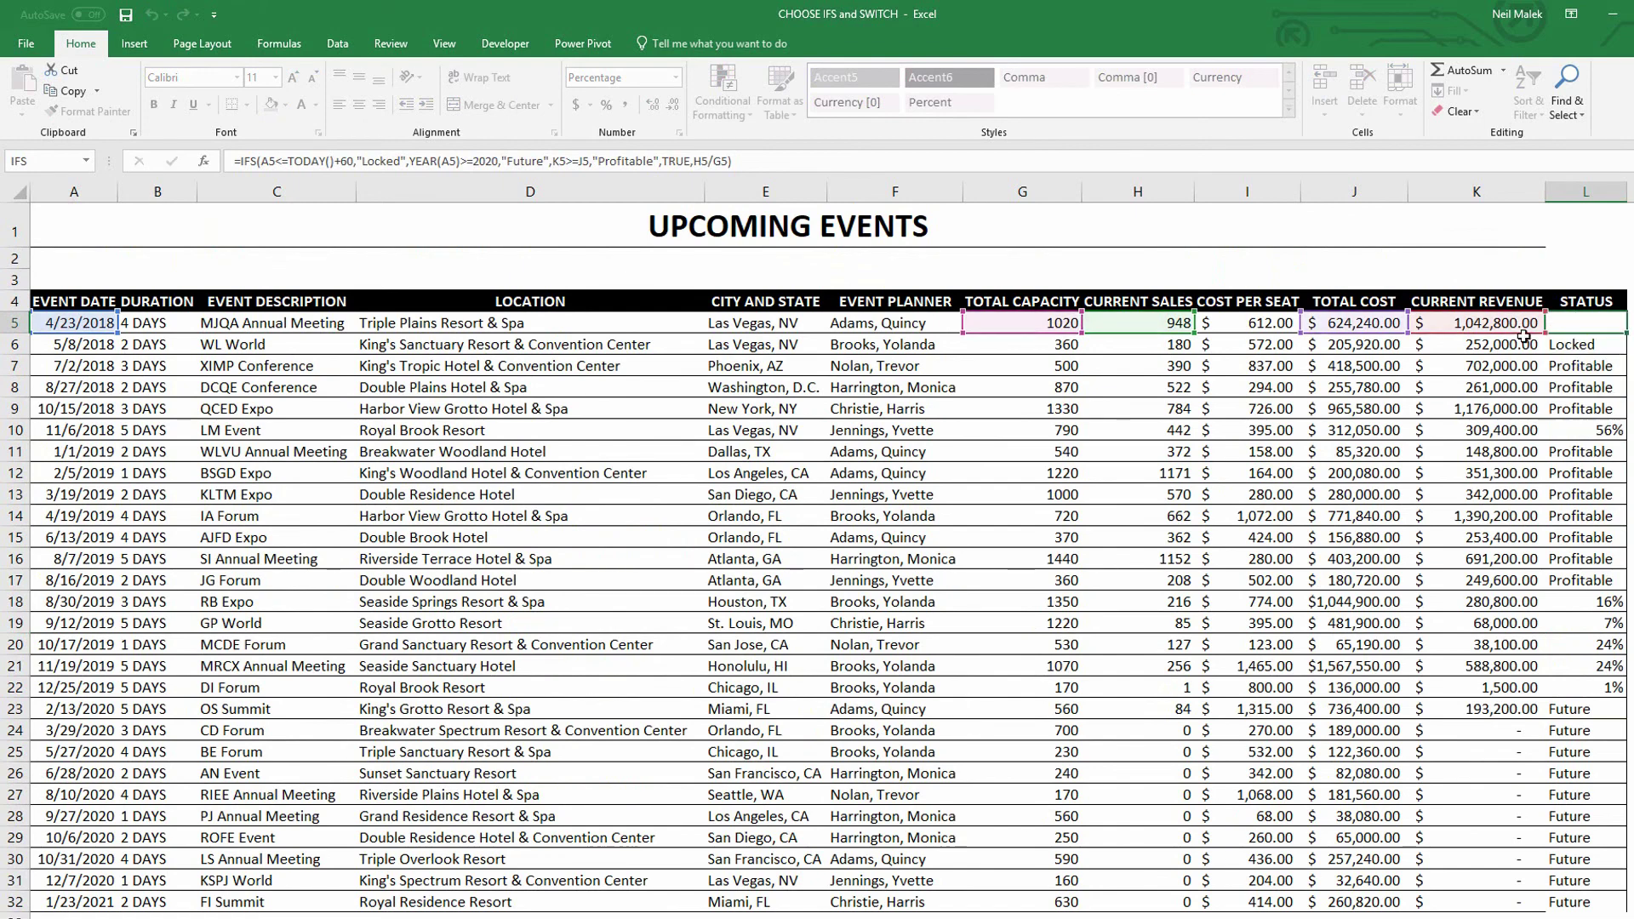
left_click(210, 161)
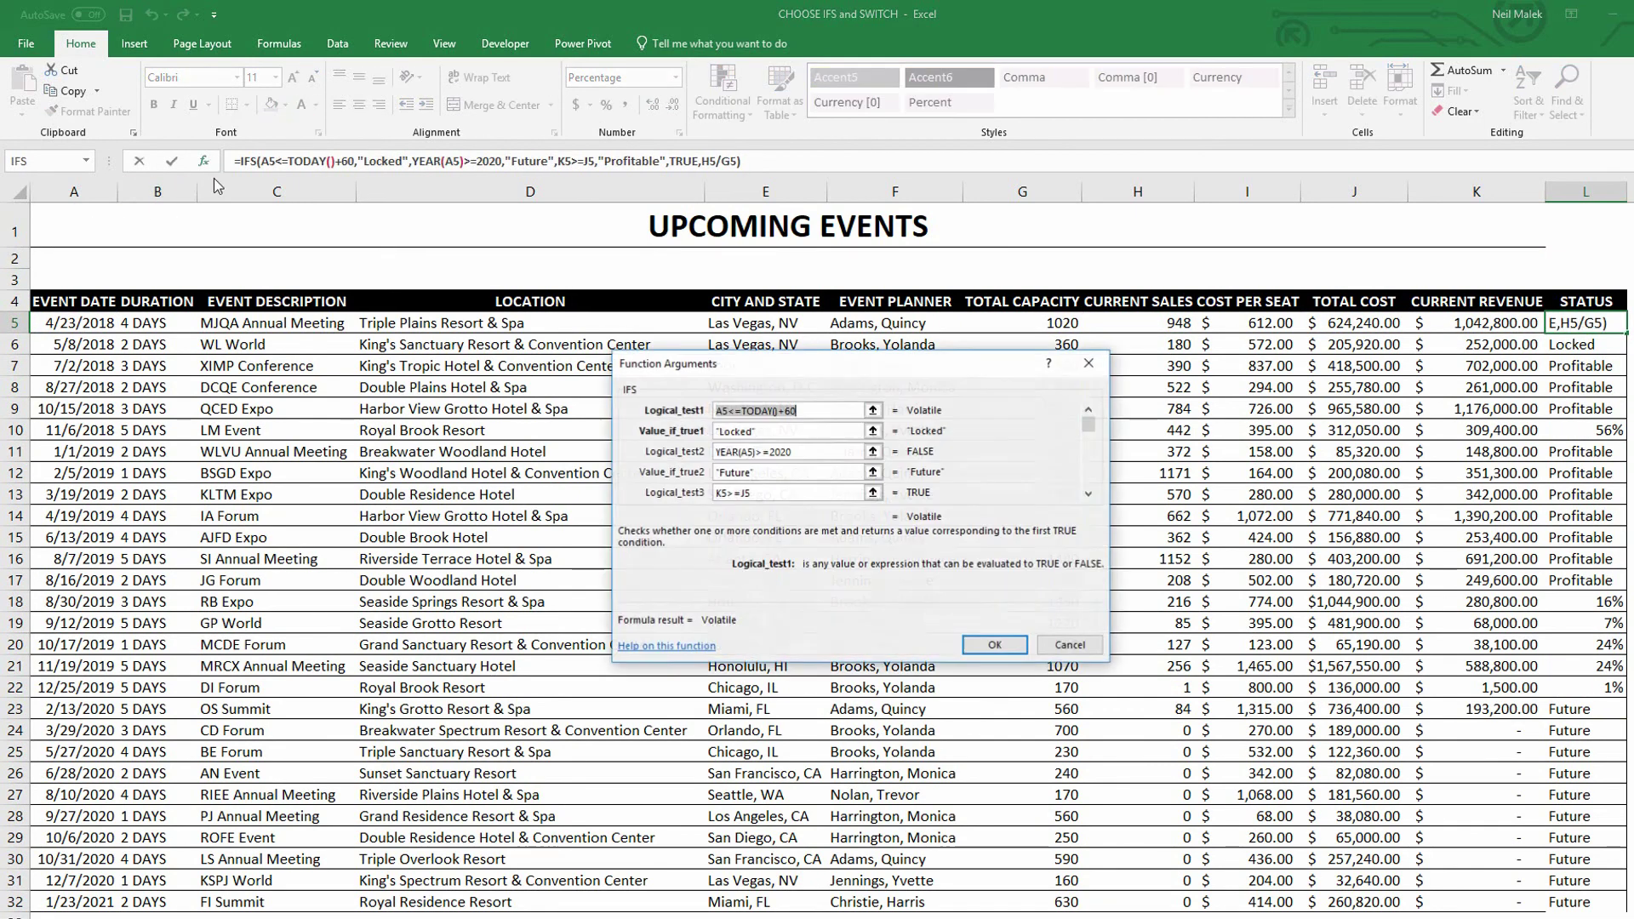